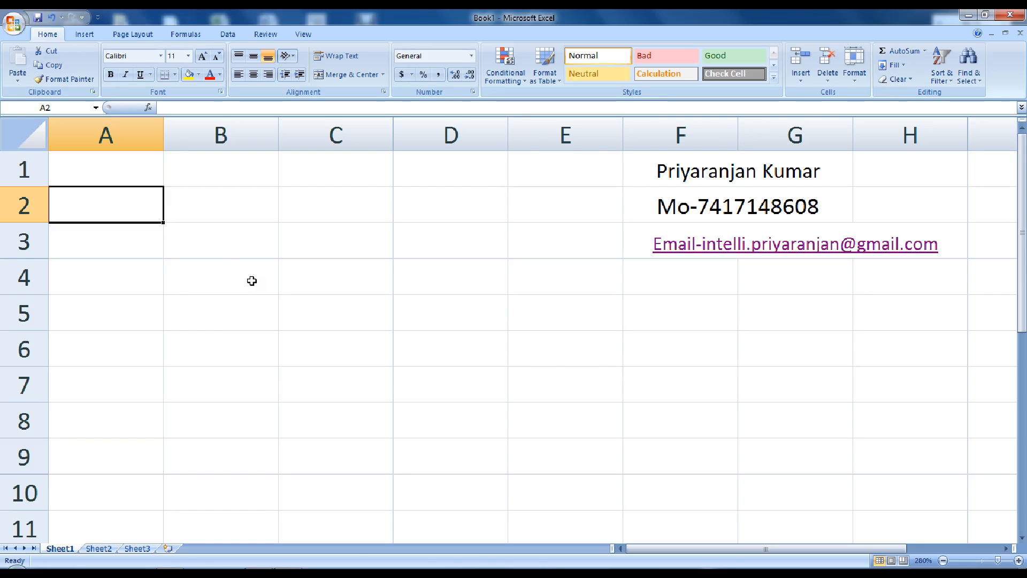
Enter the title "Edate" in cell A2 and fill the cell with yellow.
type("E")
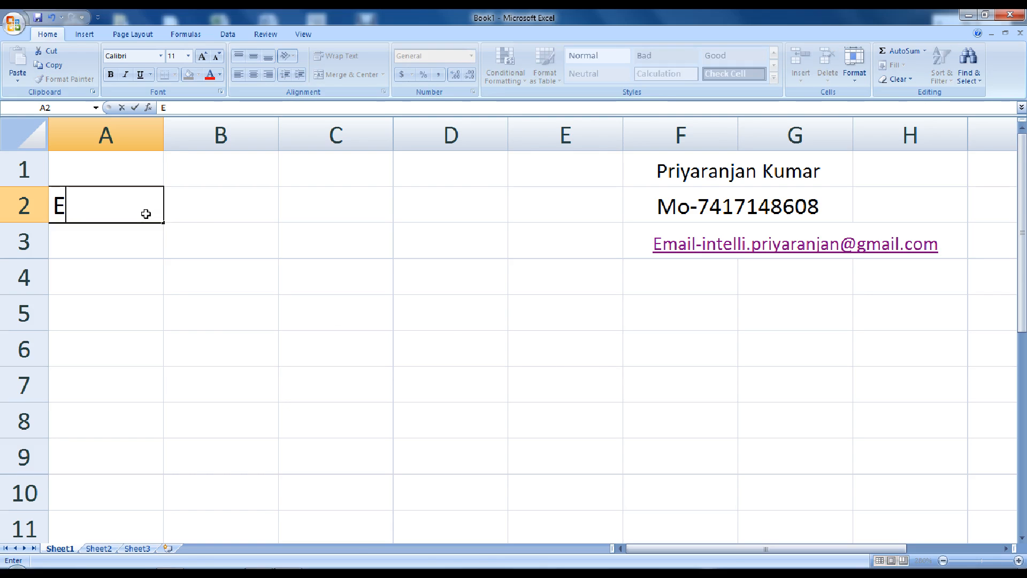
type("date")
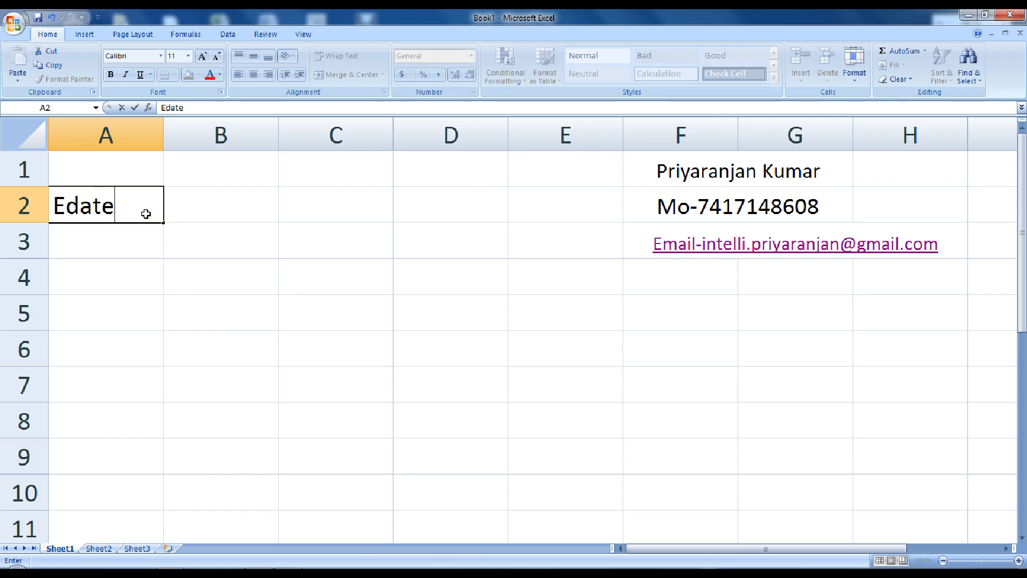
key("Return")
left_click(161, 205)
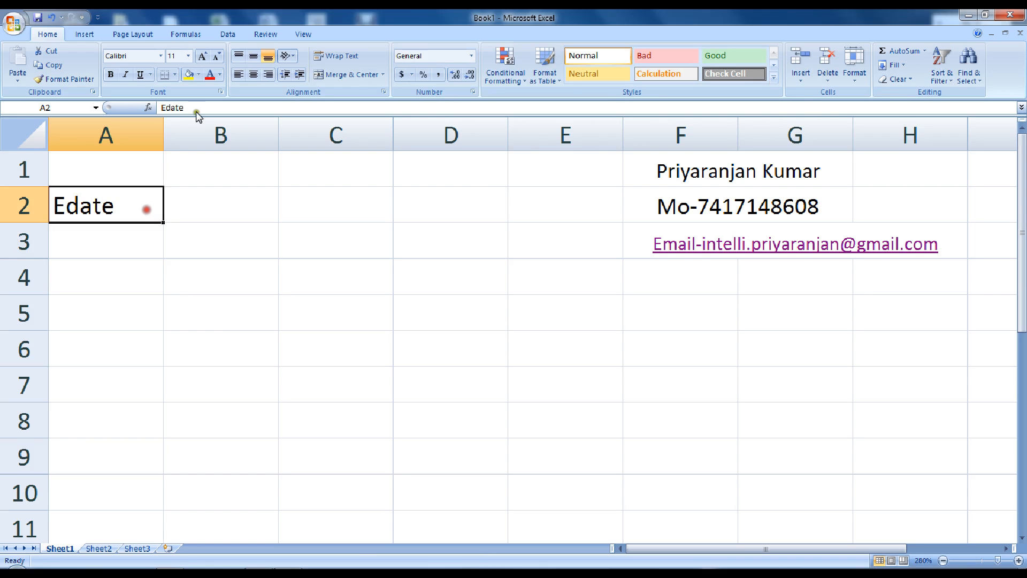
left_click(198, 75)
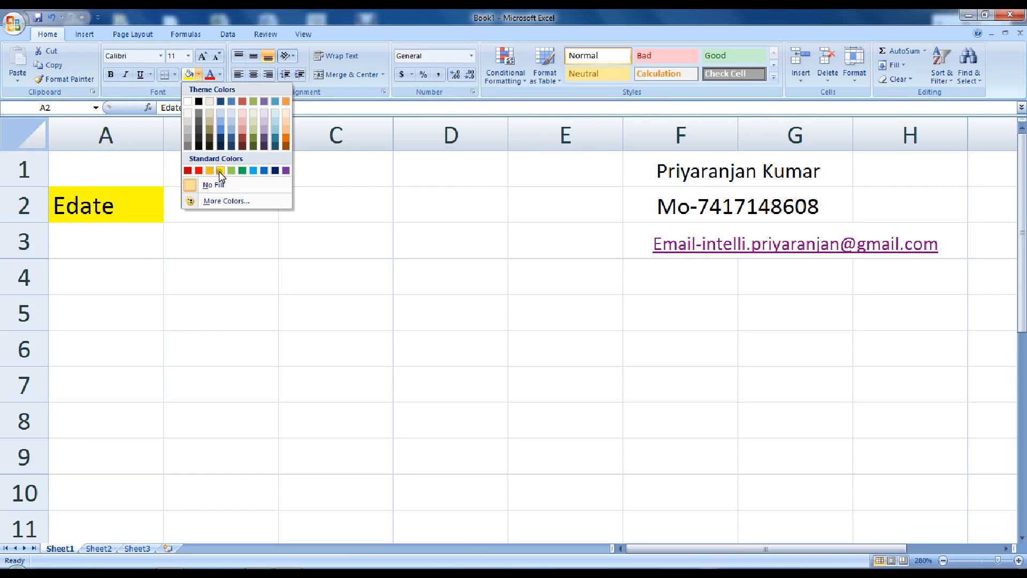
left_click(220, 170)
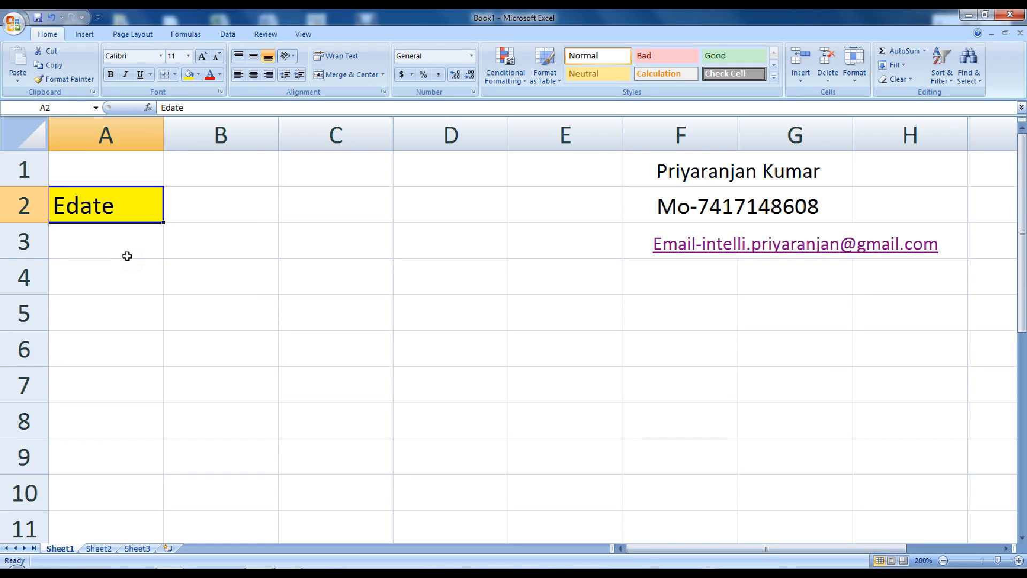
Enter the headers "start date", "plus month" and "end date" in cells A3 to C3.
left_click(123, 239)
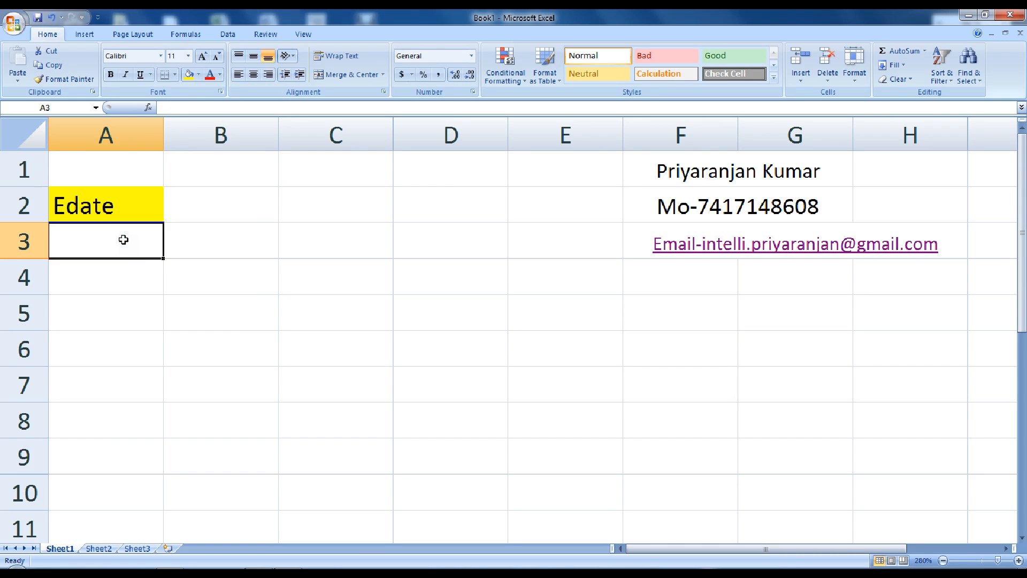
type("start")
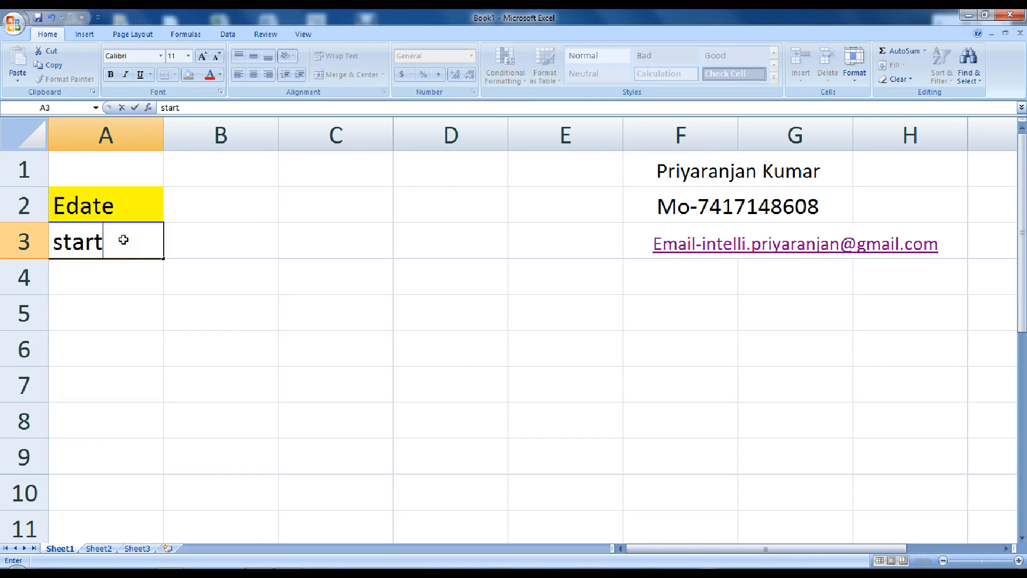
type(" dare")
key("BackSpace")
key("BackSpace")
type("te")
key("Tab")
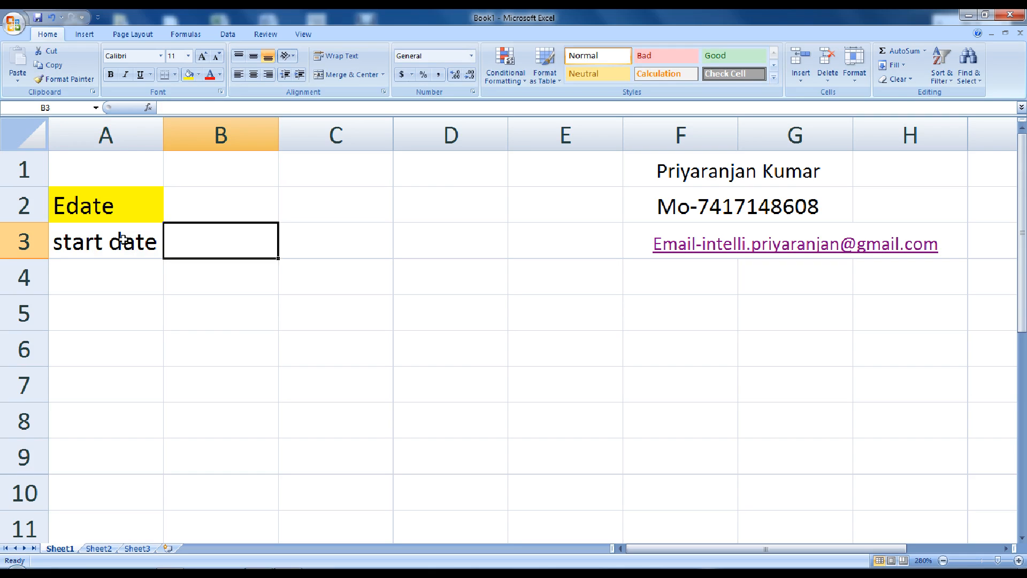
type("p")
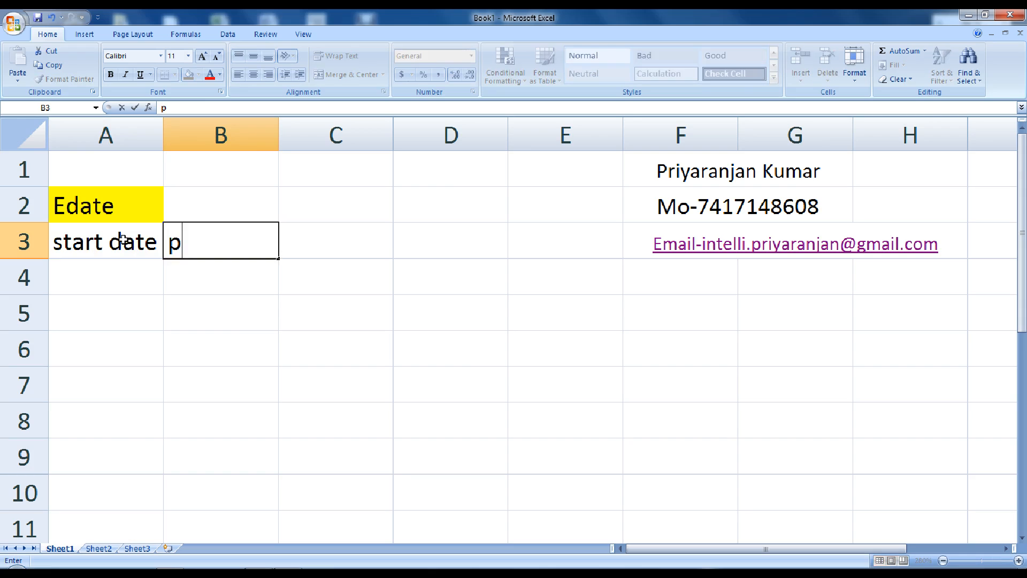
type("lus month")
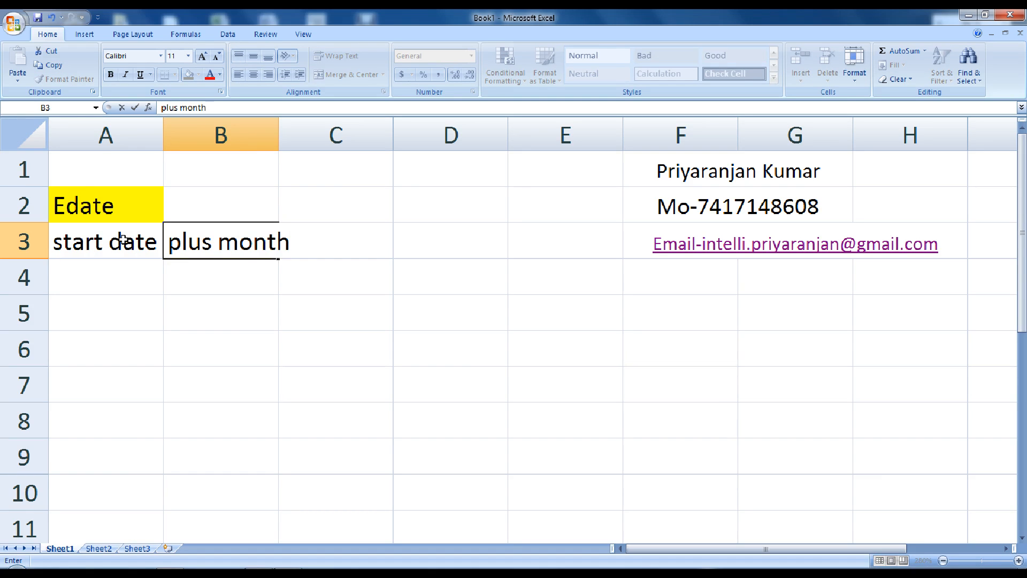
key("Tab")
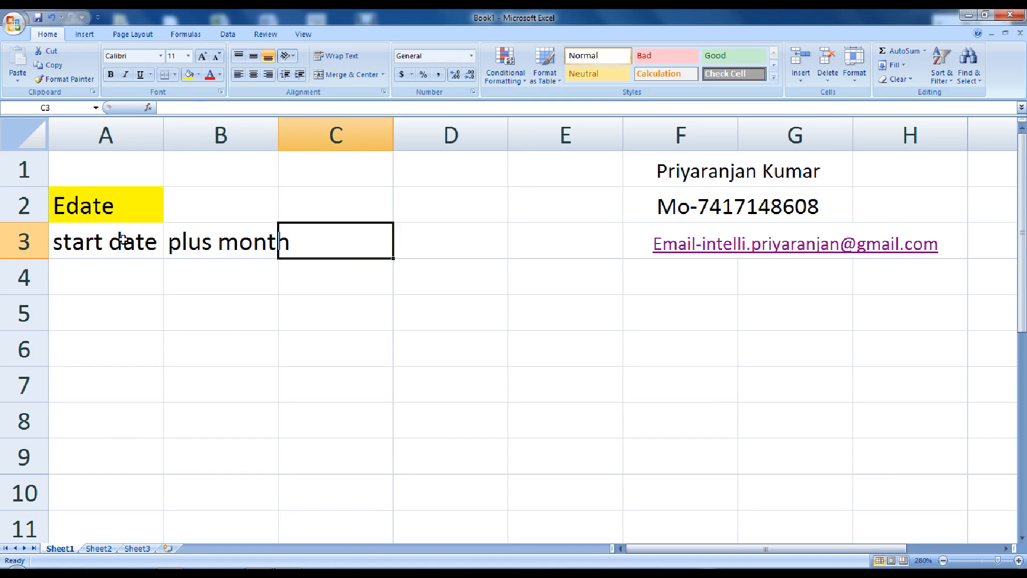
type("end ")
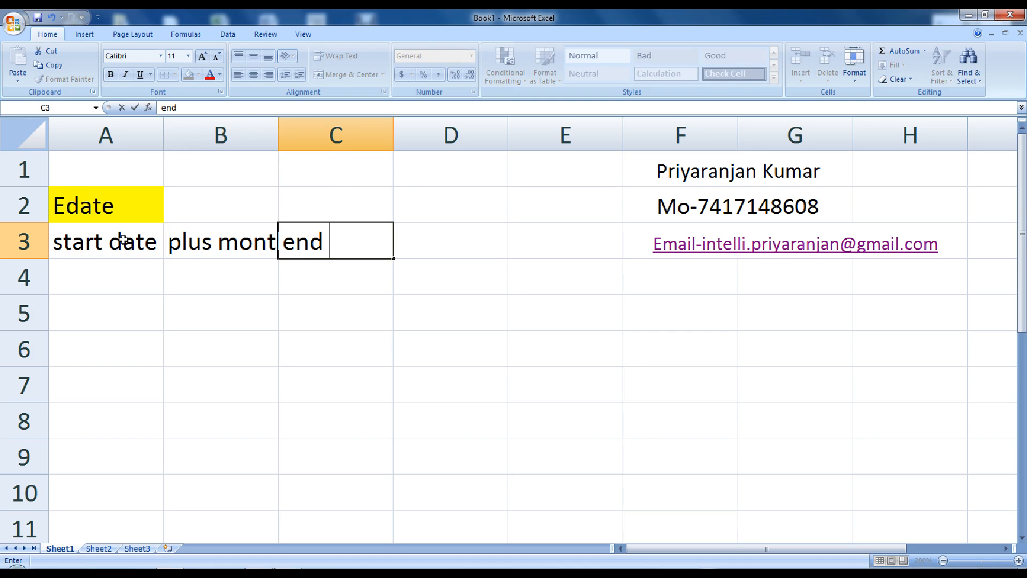
type("date")
key("Return")
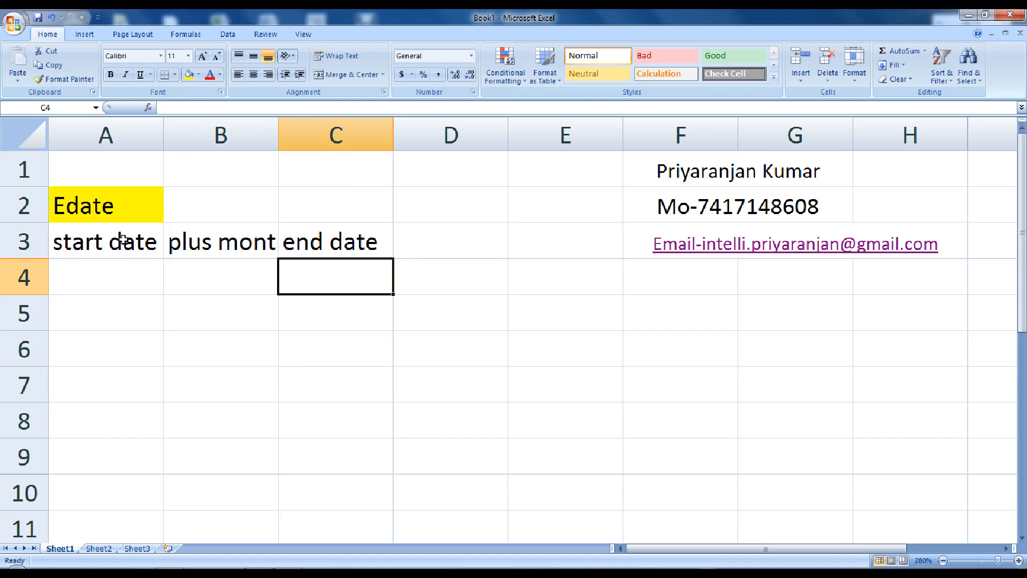
Apply all borders to the range A3:C6 and widen column B to fit its "plus month" header.
key("Left")
left_click_drag(122, 240, 336, 341)
left_click(175, 75)
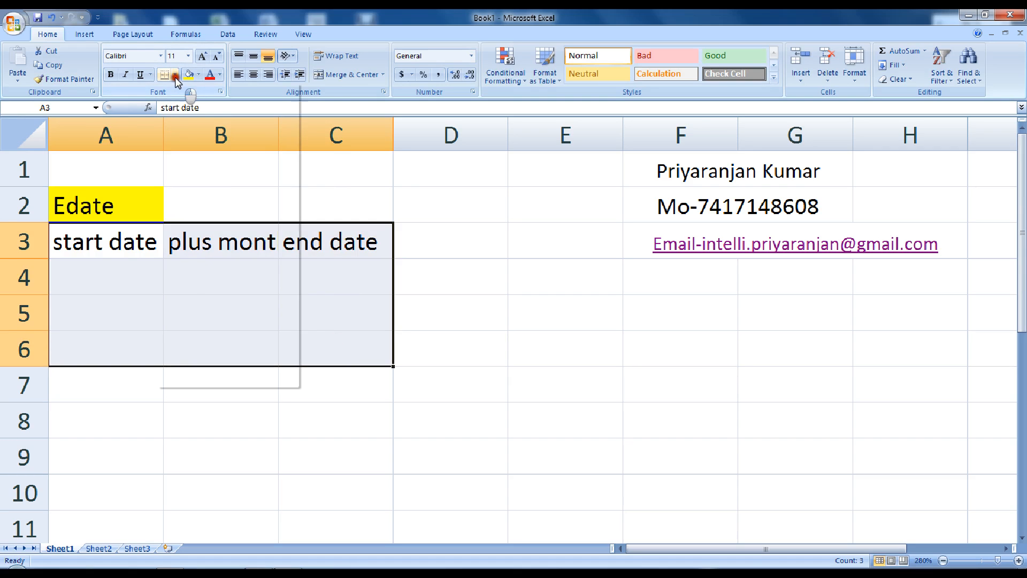
left_click(184, 181)
left_click(203, 275)
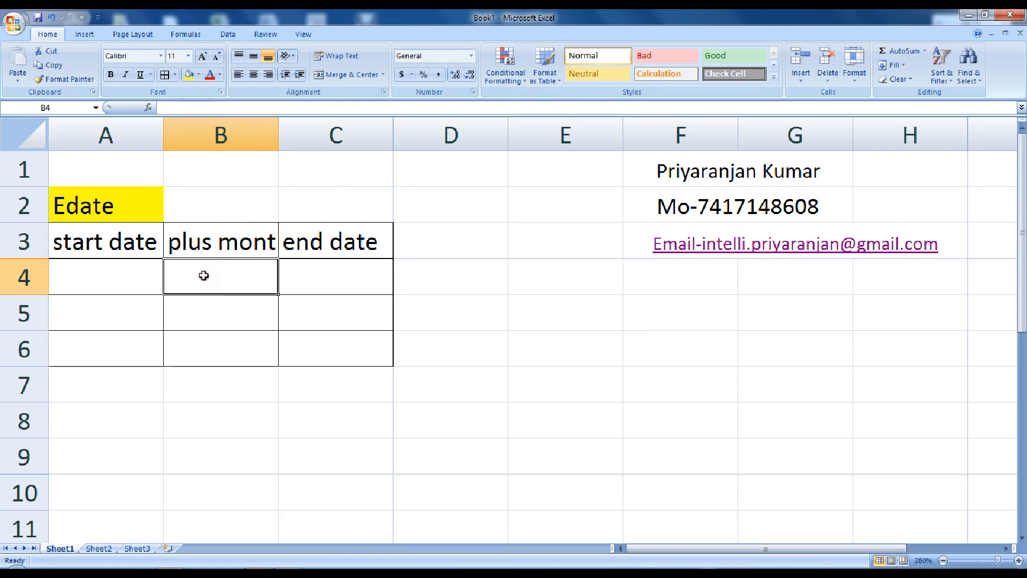
left_click_drag(274, 129, 301, 130)
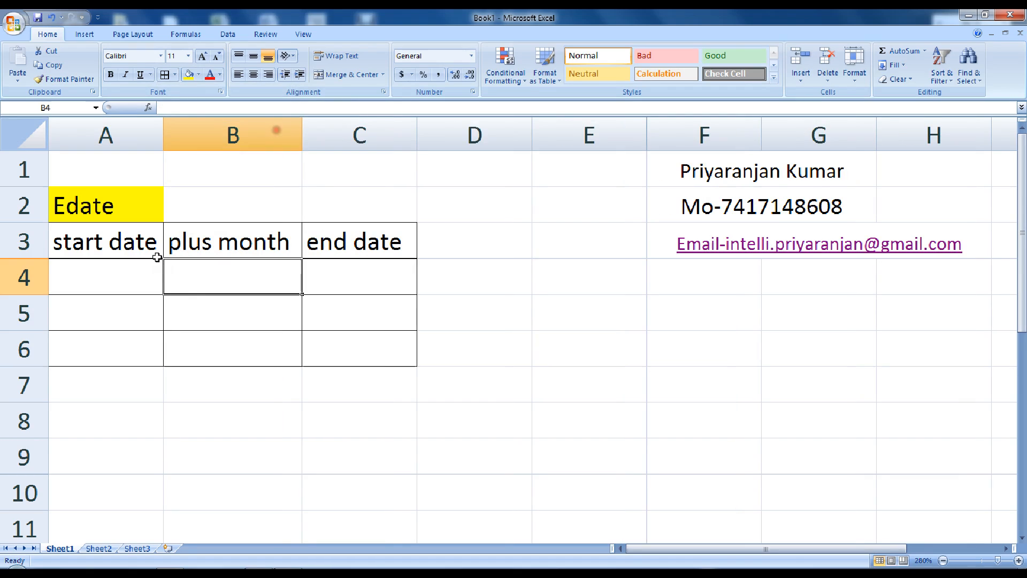
Enter the start date 01-jan-2014 in cell A4 and 3 as the months to add in B4.
left_click(151, 266)
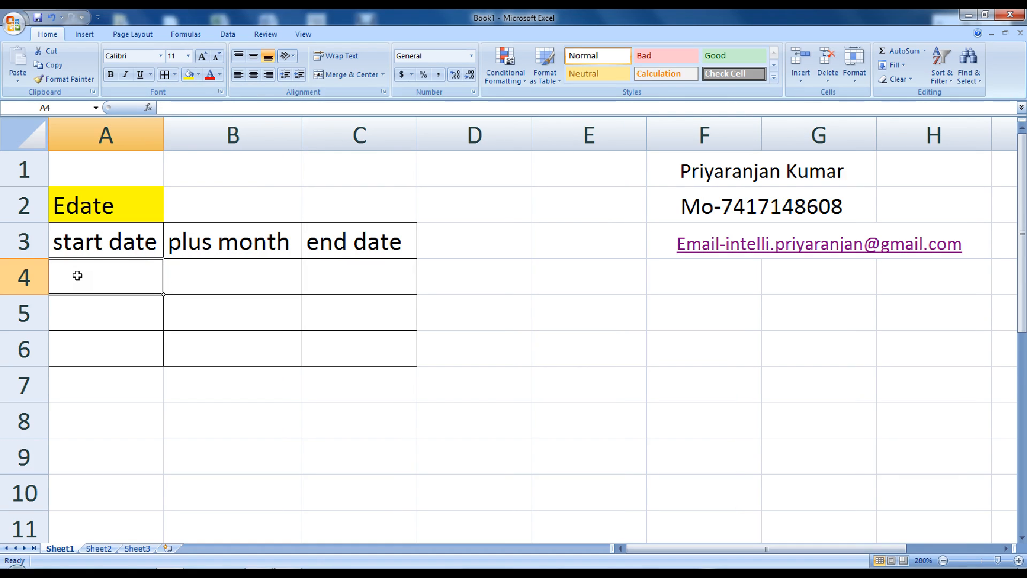
type("01")
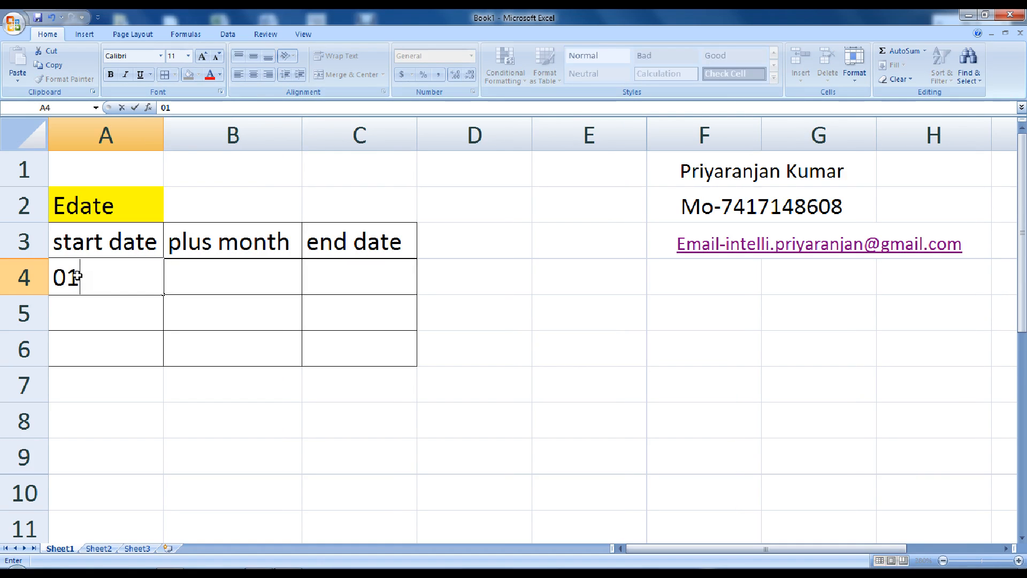
type("-ja")
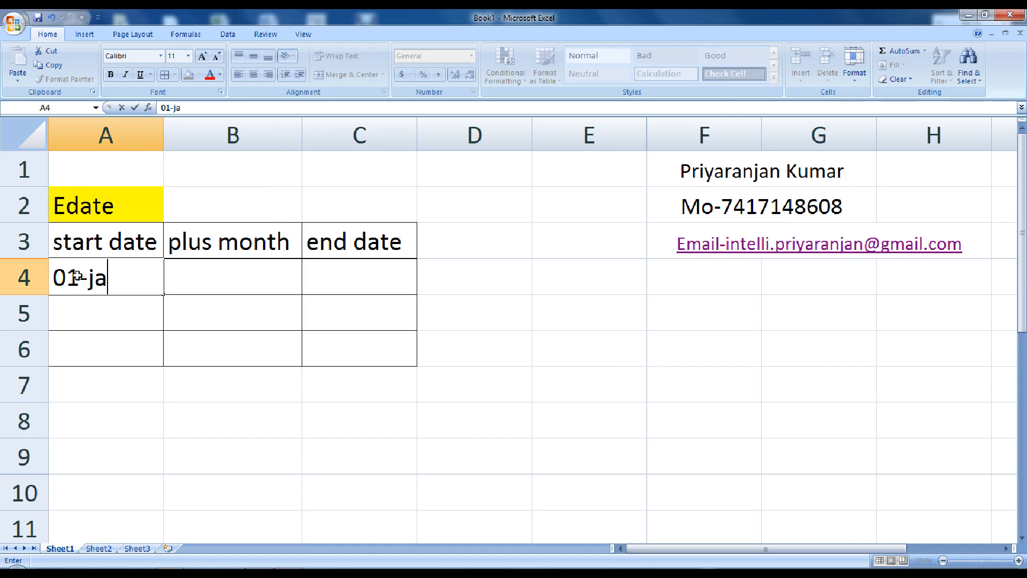
type("n-20")
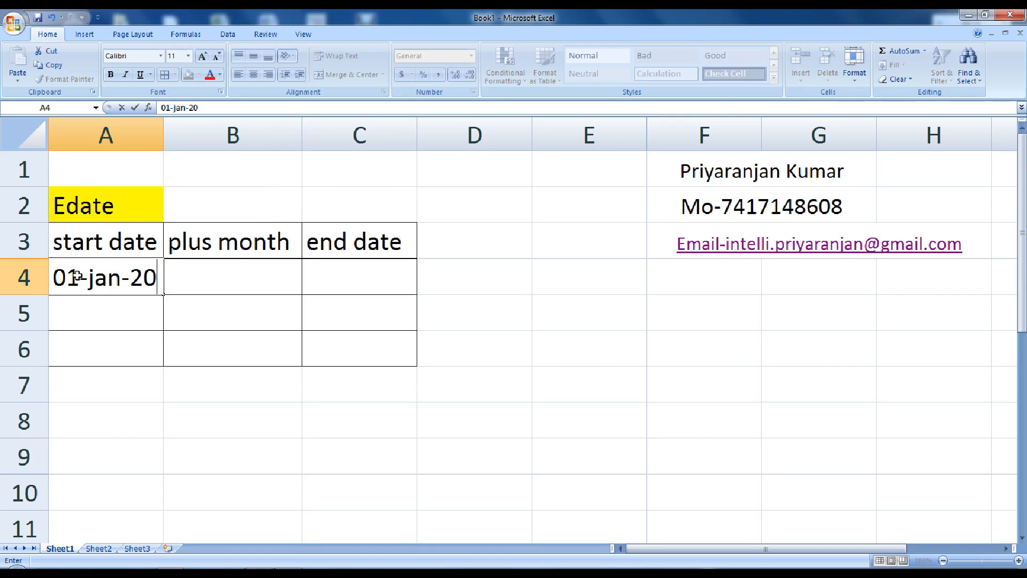
type("14")
key("Tab")
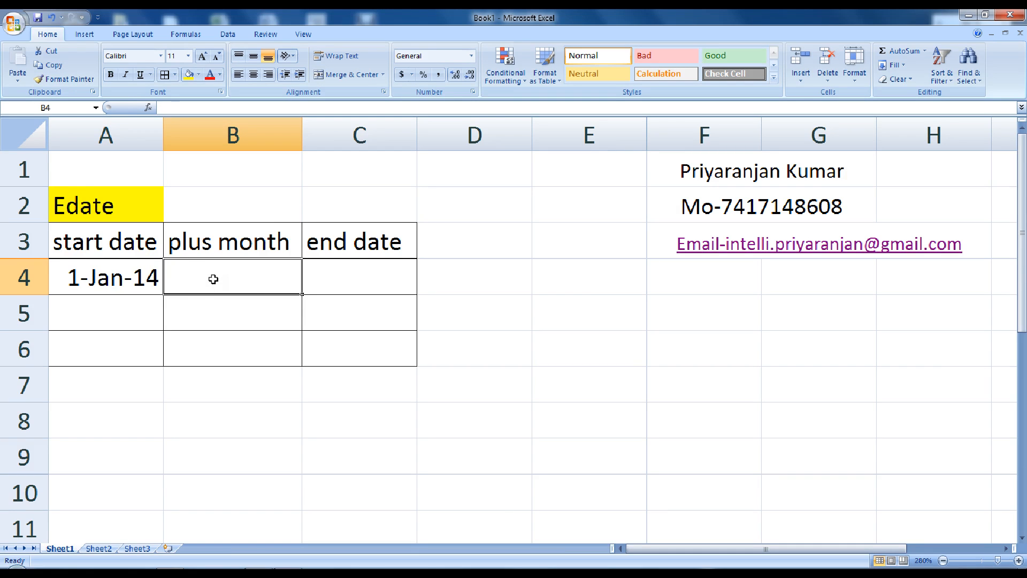
type("3")
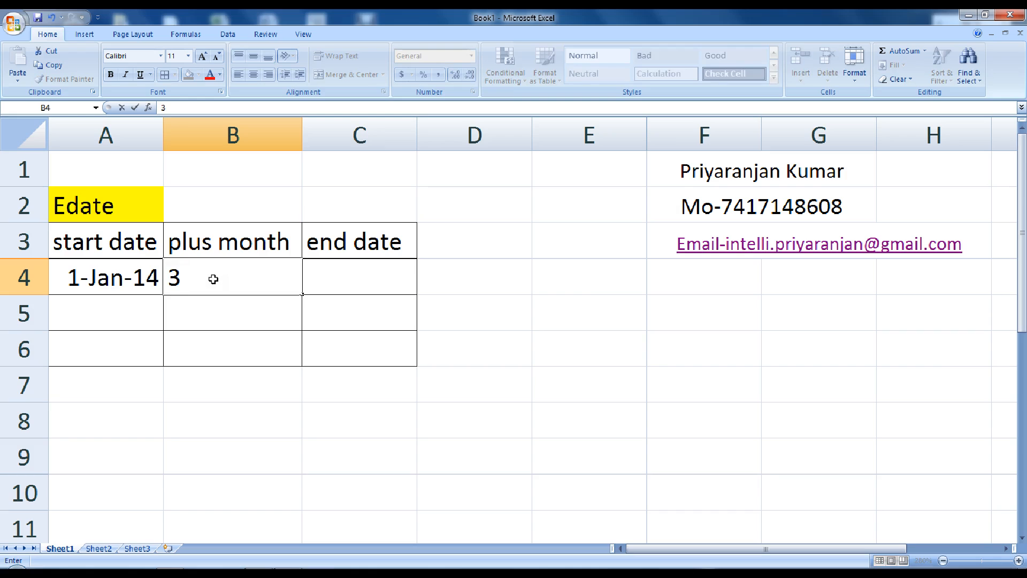
key("Tab")
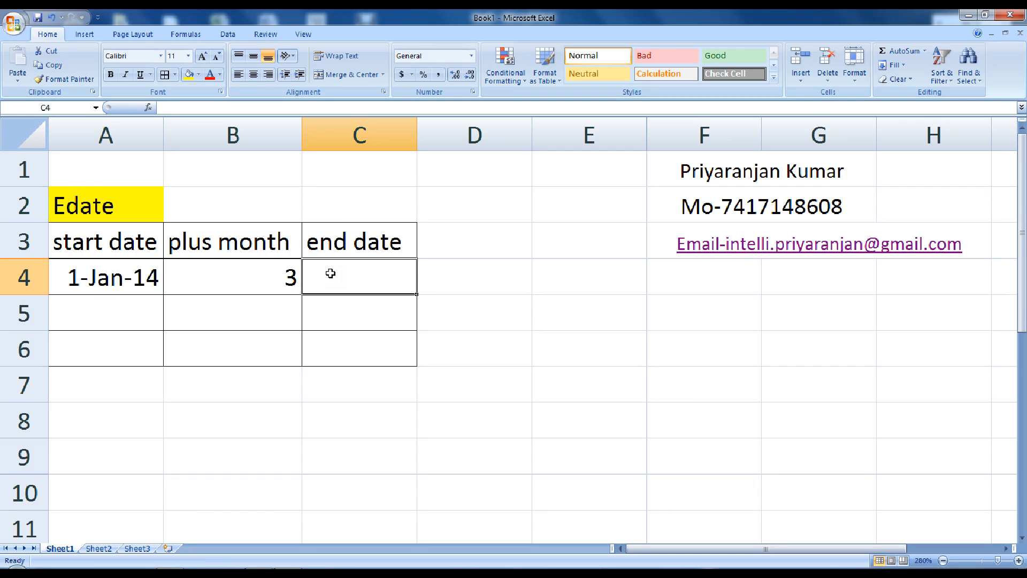
Enter the formula =EDATE(A4,B4) in cell C4 to calculate the end date.
type("=")
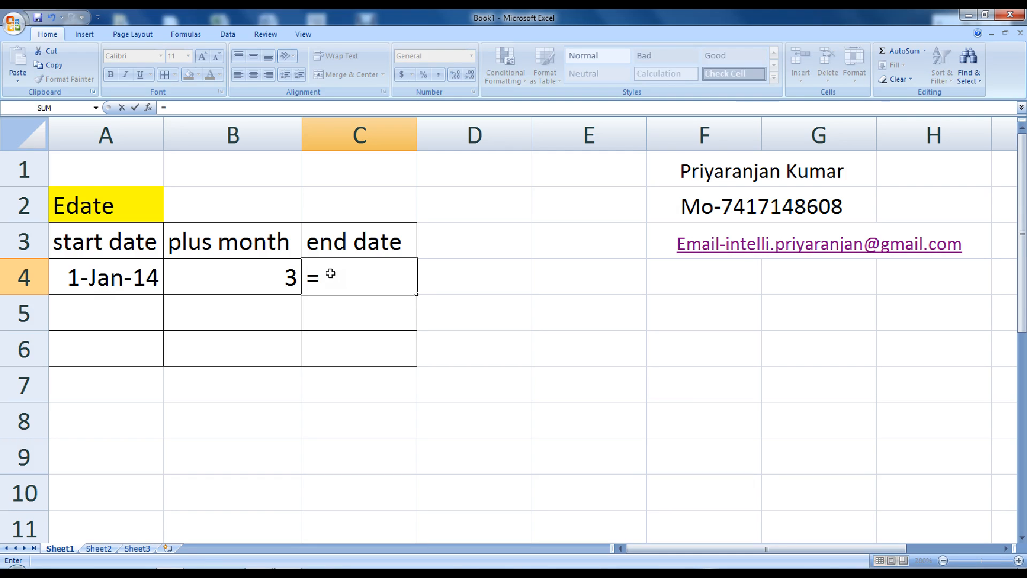
type("edate")
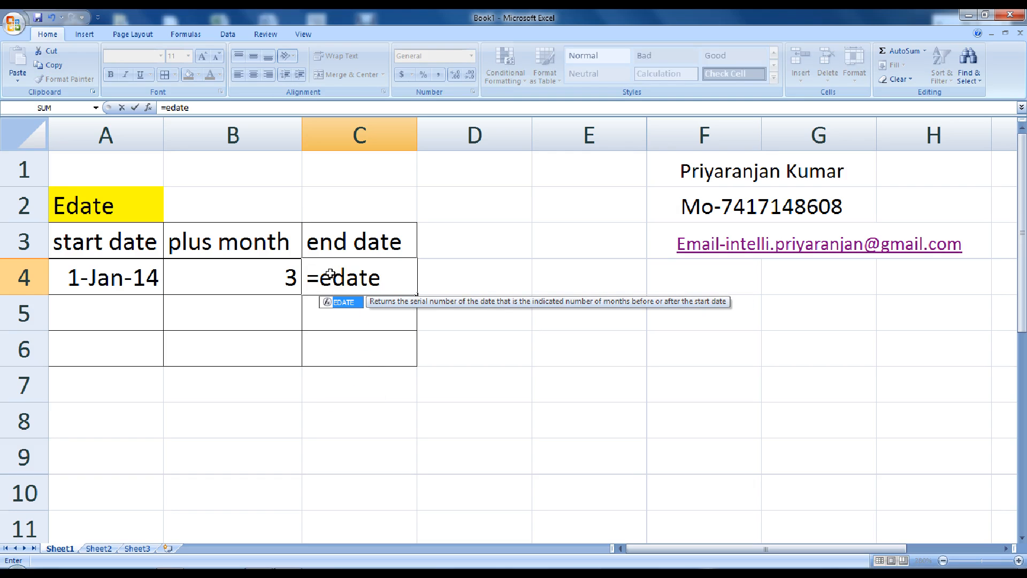
type("(")
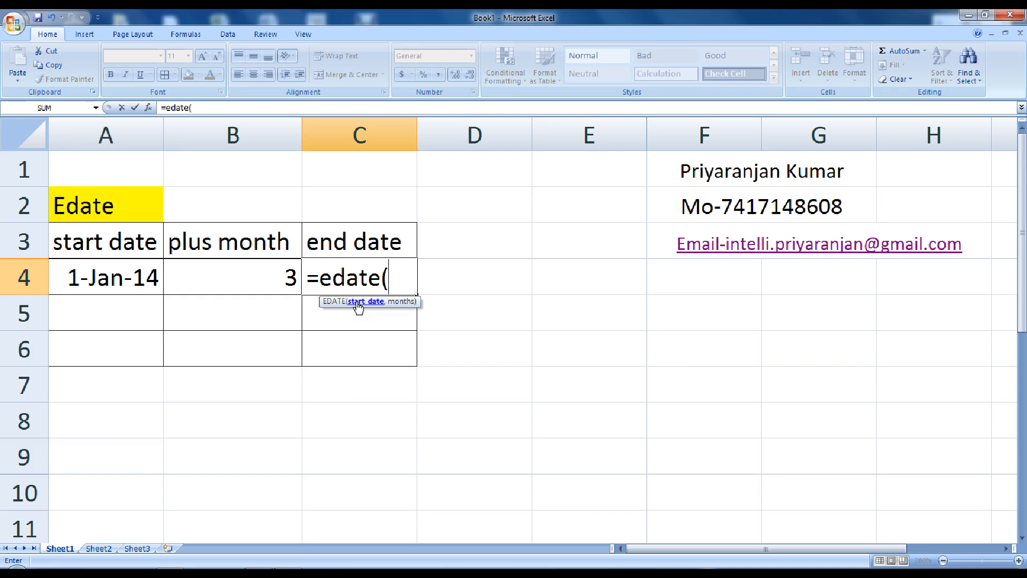
left_click(122, 283)
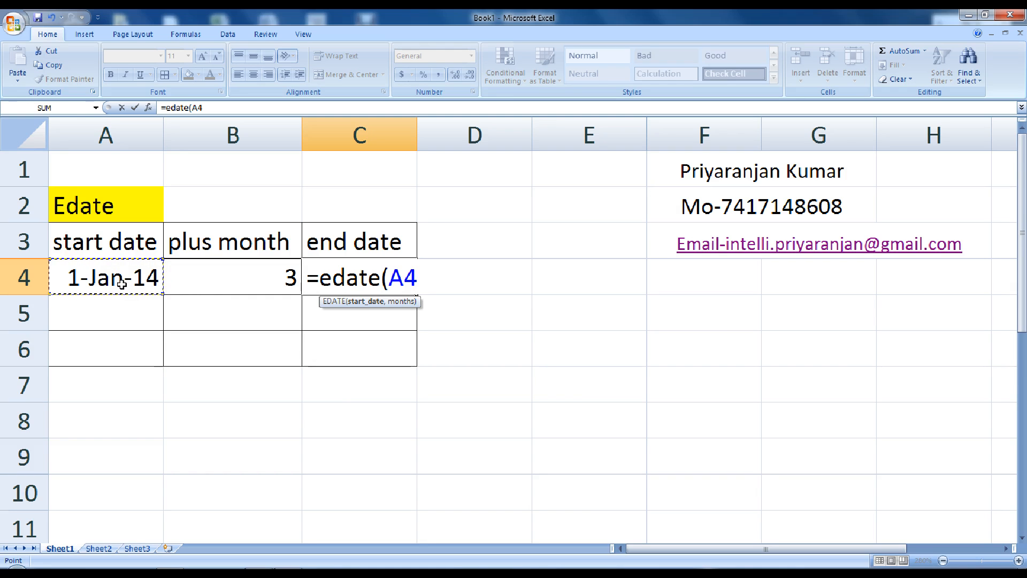
type(",")
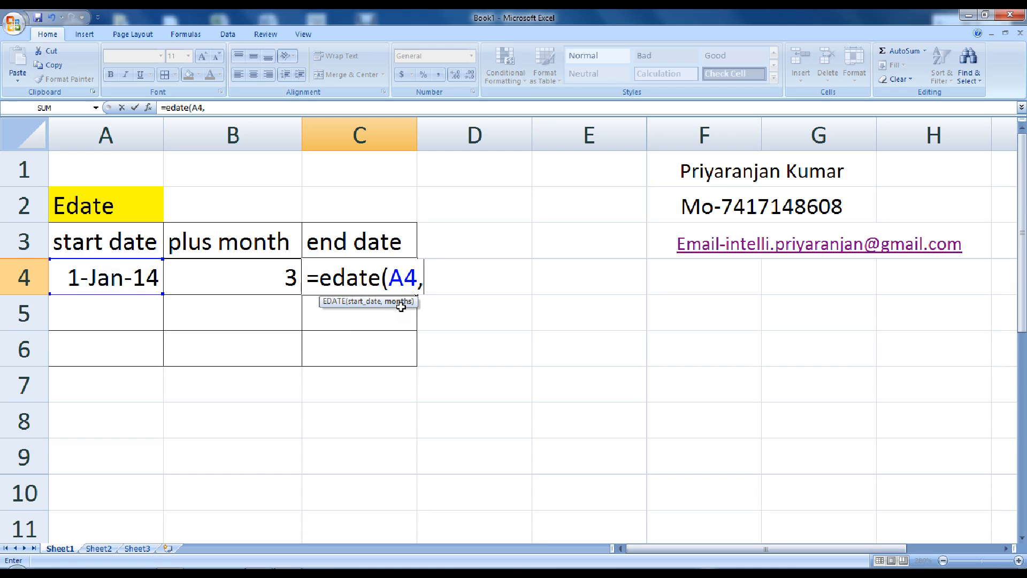
left_click(228, 272)
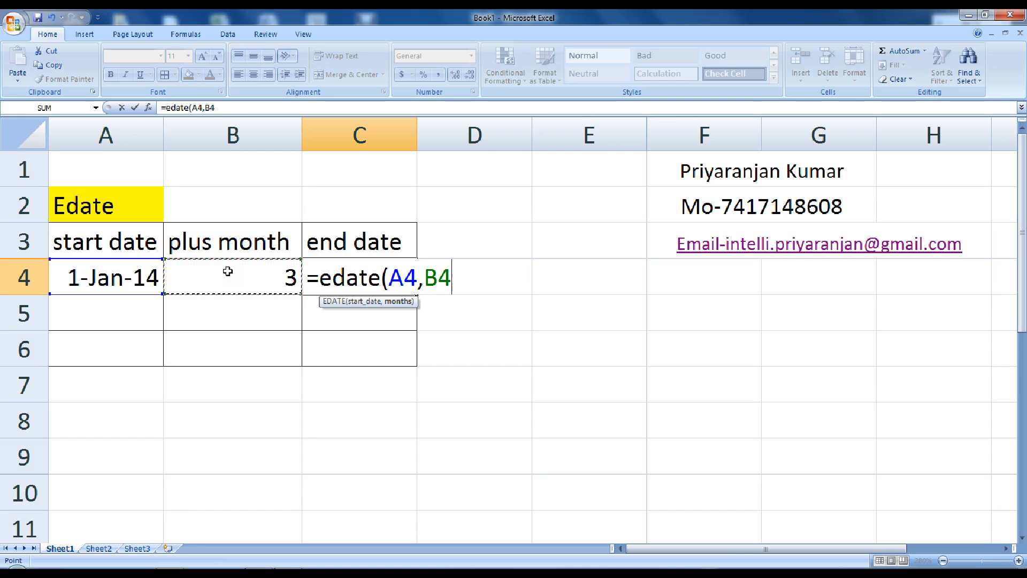
type(")")
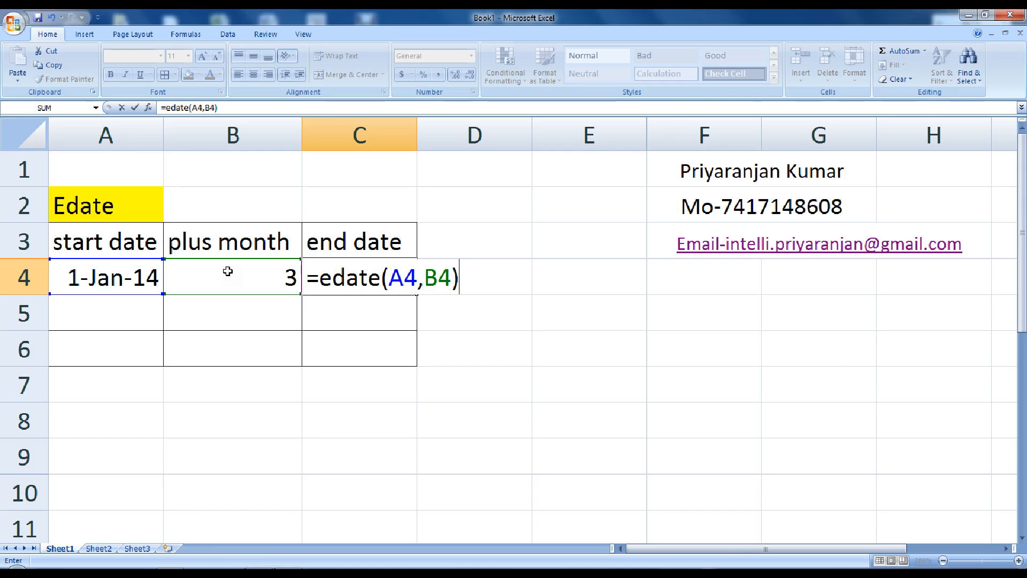
key("Return")
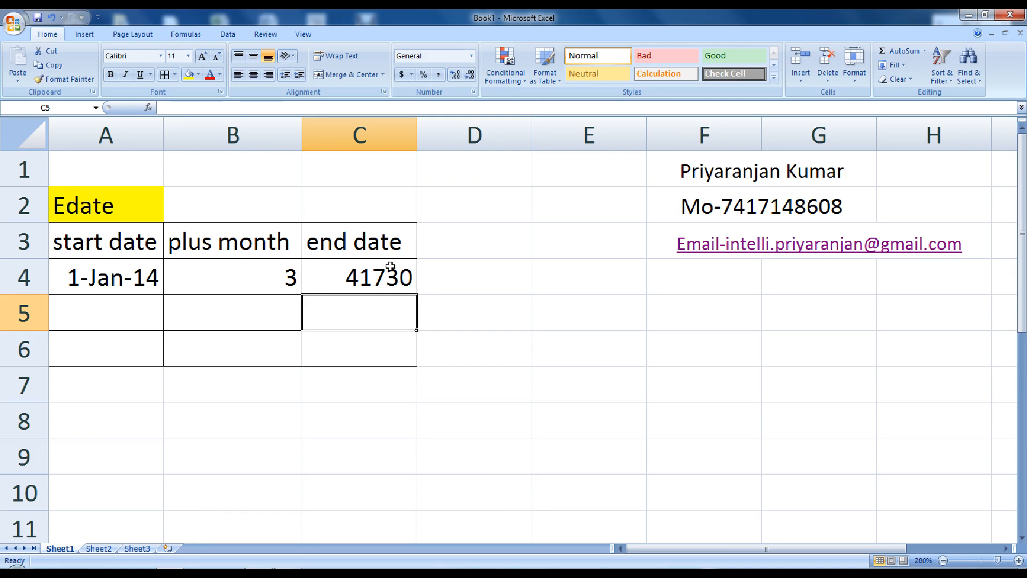
Format the end date result in cell C4 as Long Date.
left_click(390, 267)
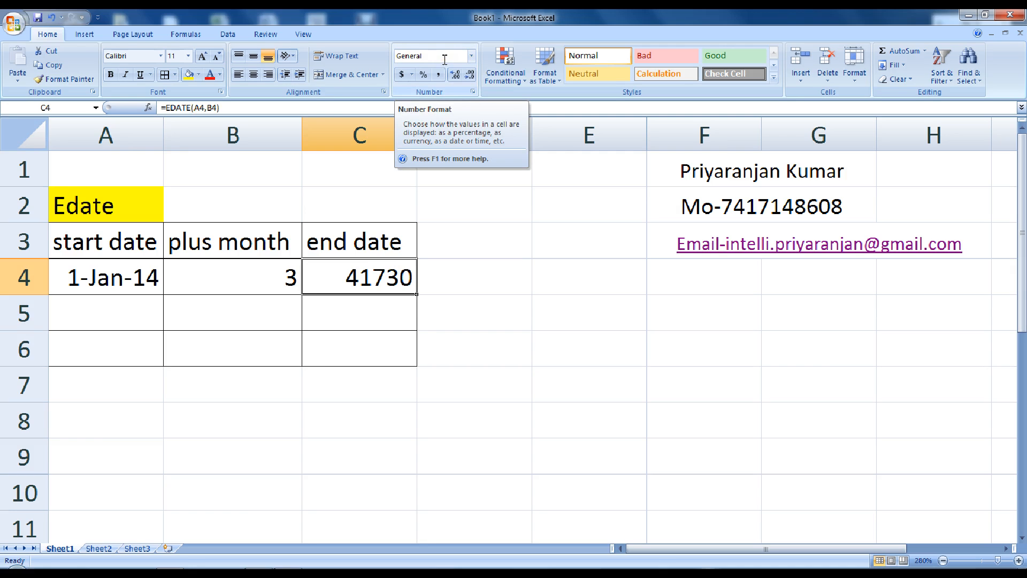
left_click(471, 55)
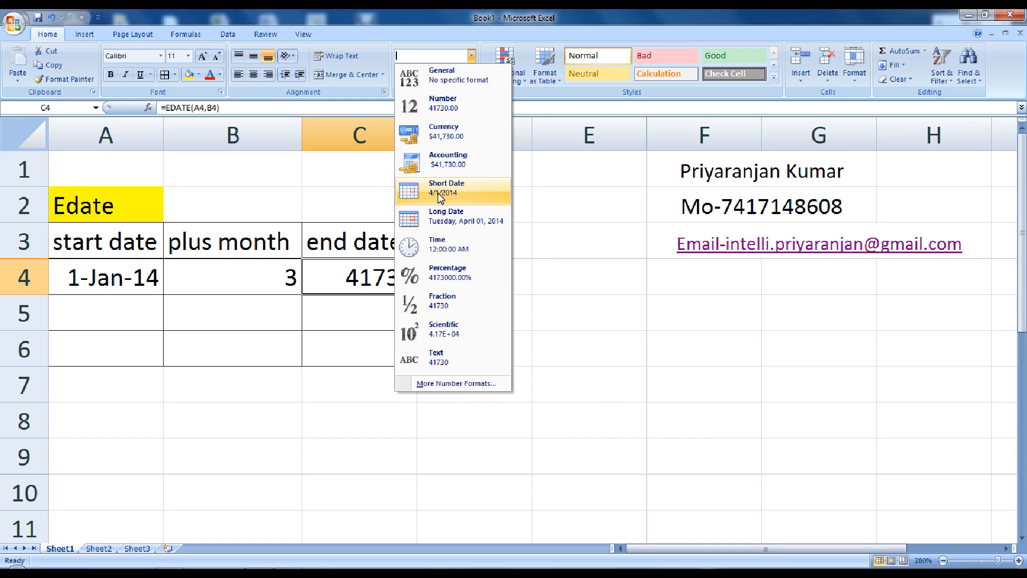
left_click(435, 224)
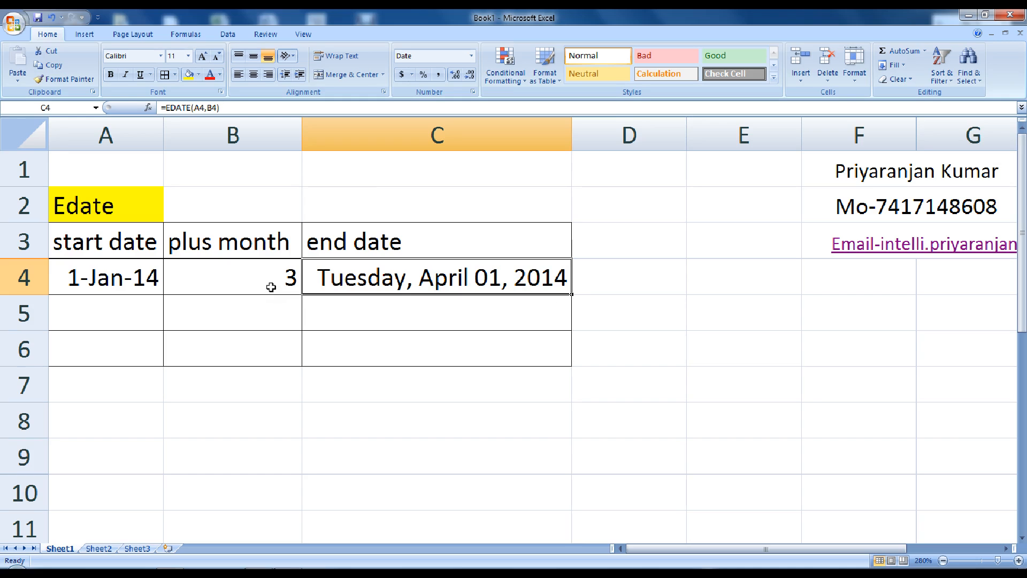
Enter the start date 12-dec-2013 in cell A5 and 5 as the months to add in B5.
left_click(108, 316)
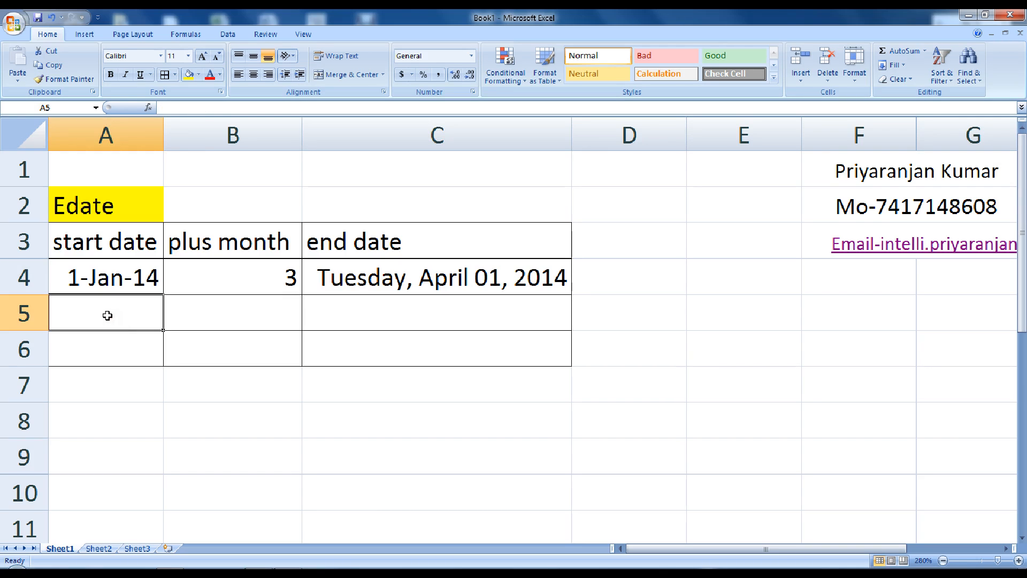
type("1")
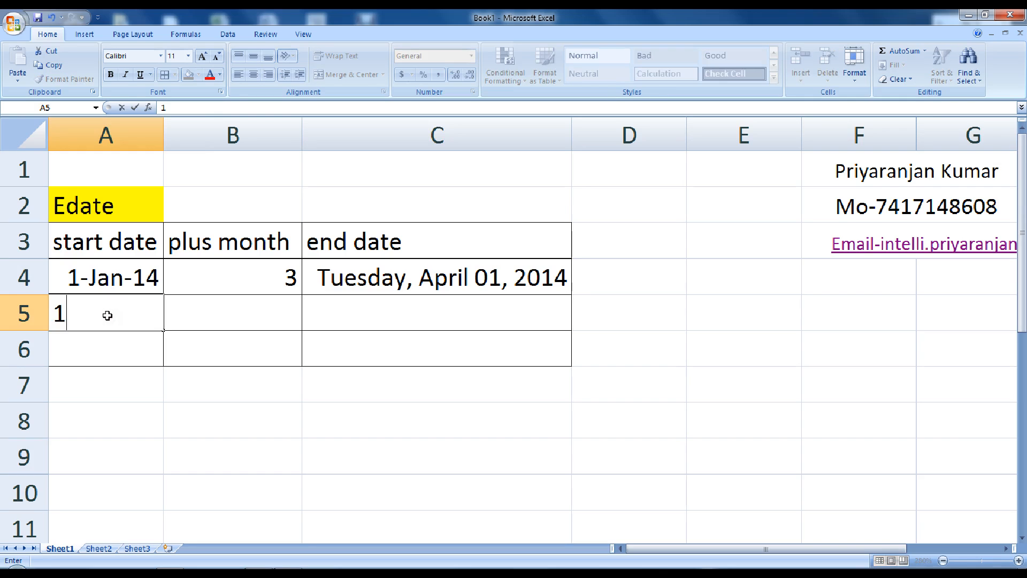
type("2-dec-")
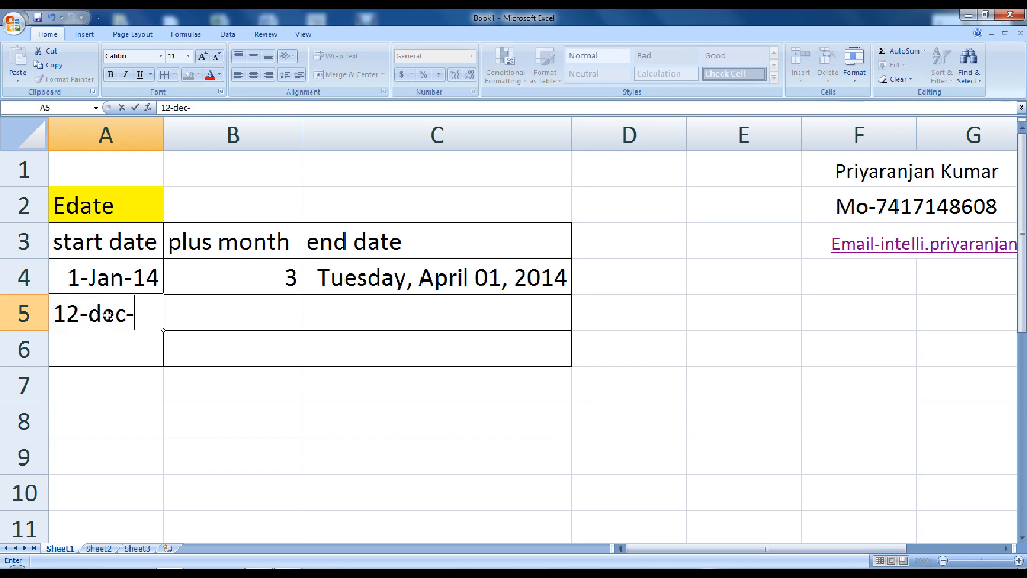
type("2013")
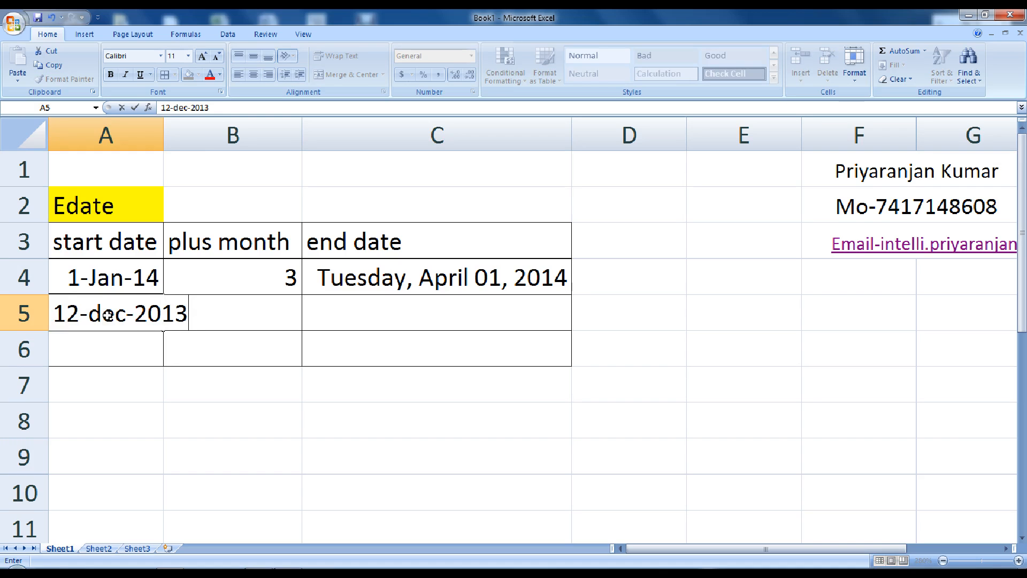
key("Tab")
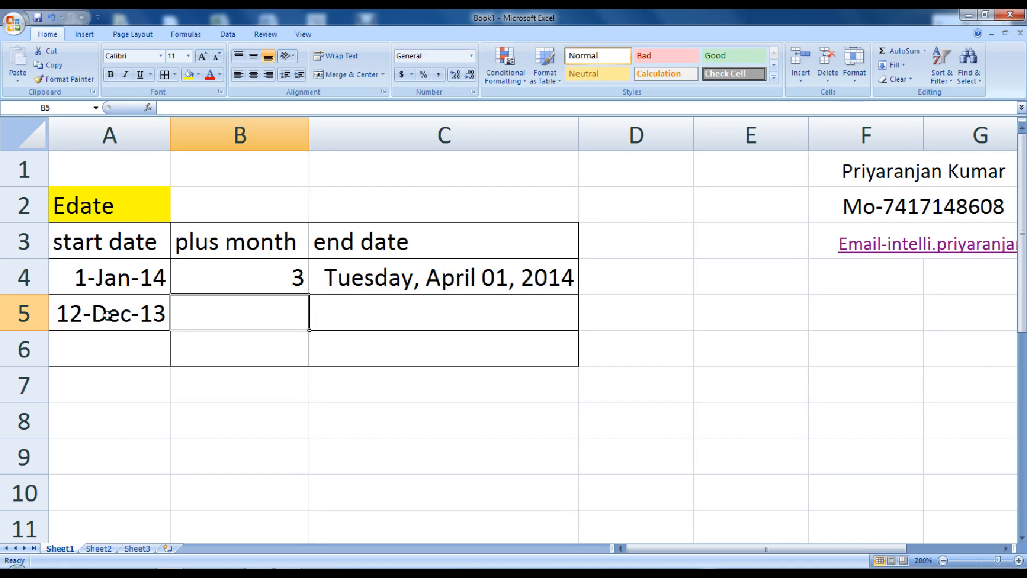
type("5")
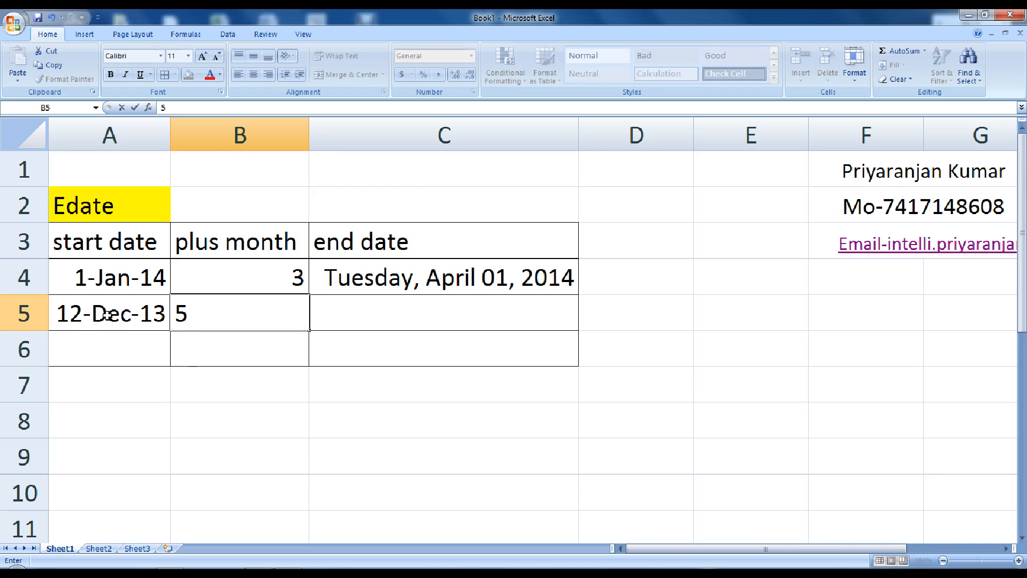
key("Tab")
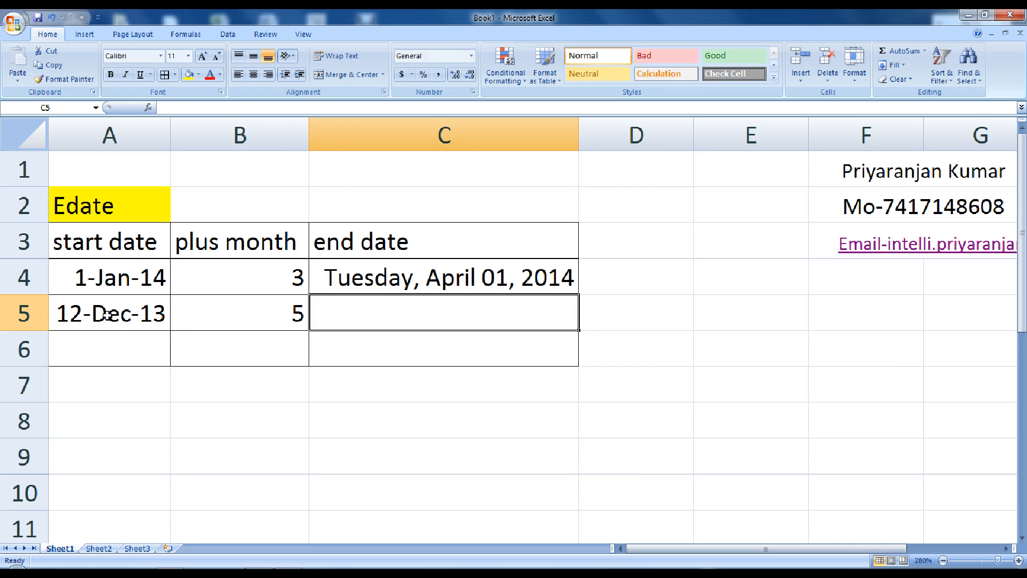
Enter the formula =EDATE(A5,B5) in cell C5 to calculate the second end date.
type("=eda")
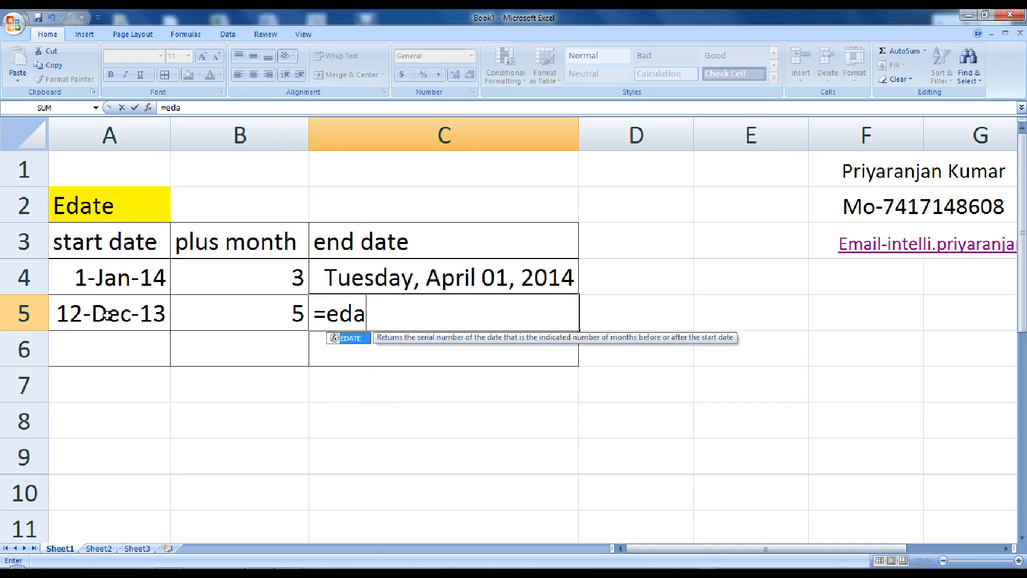
type("te(")
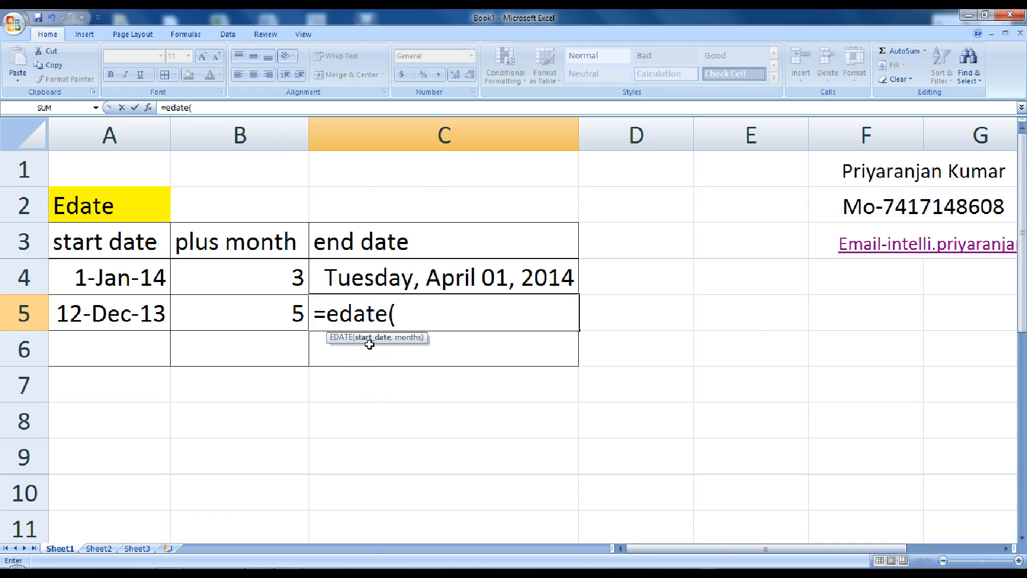
left_click(140, 317)
type(",")
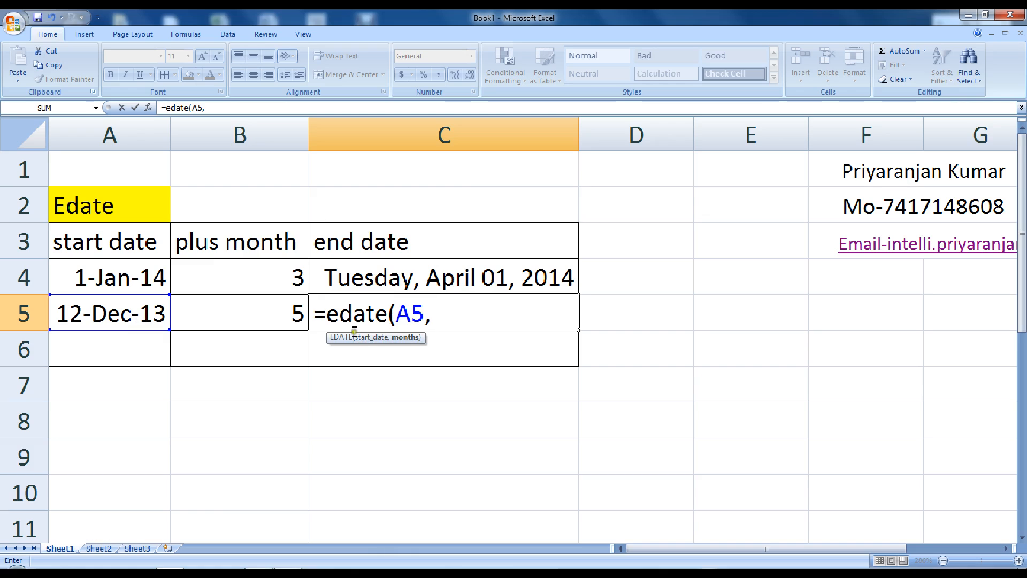
left_click(268, 318)
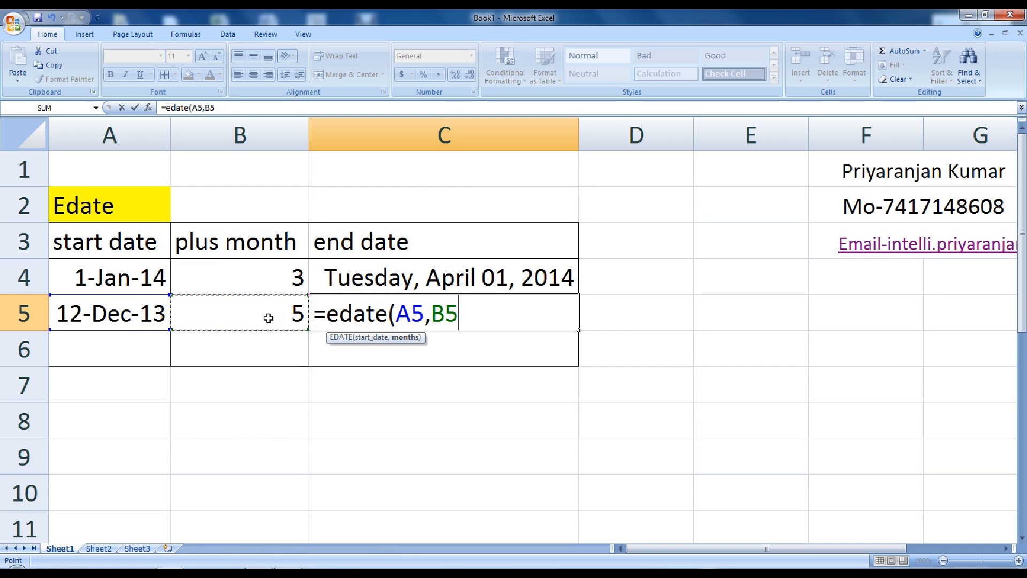
type(")")
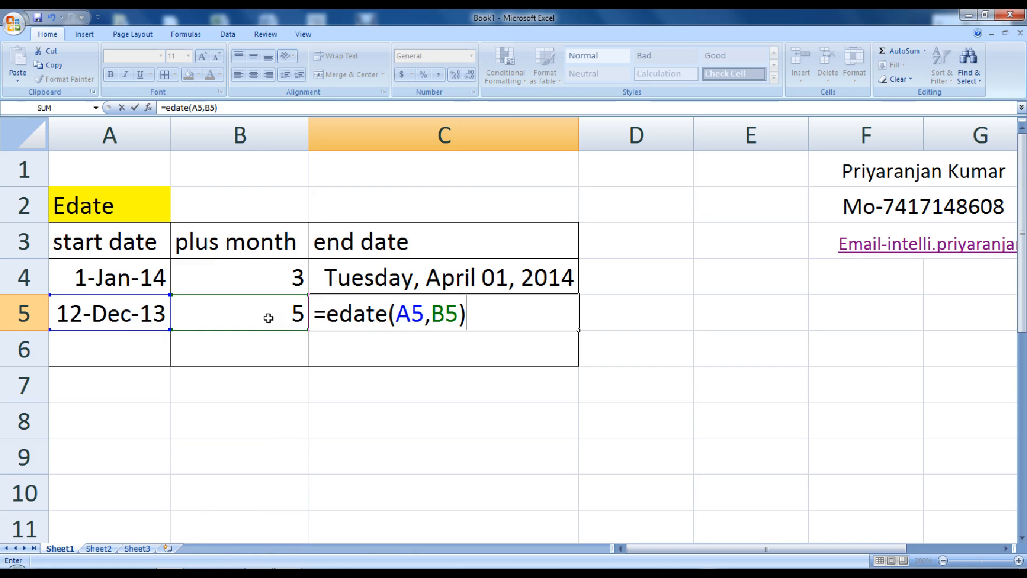
key("Return")
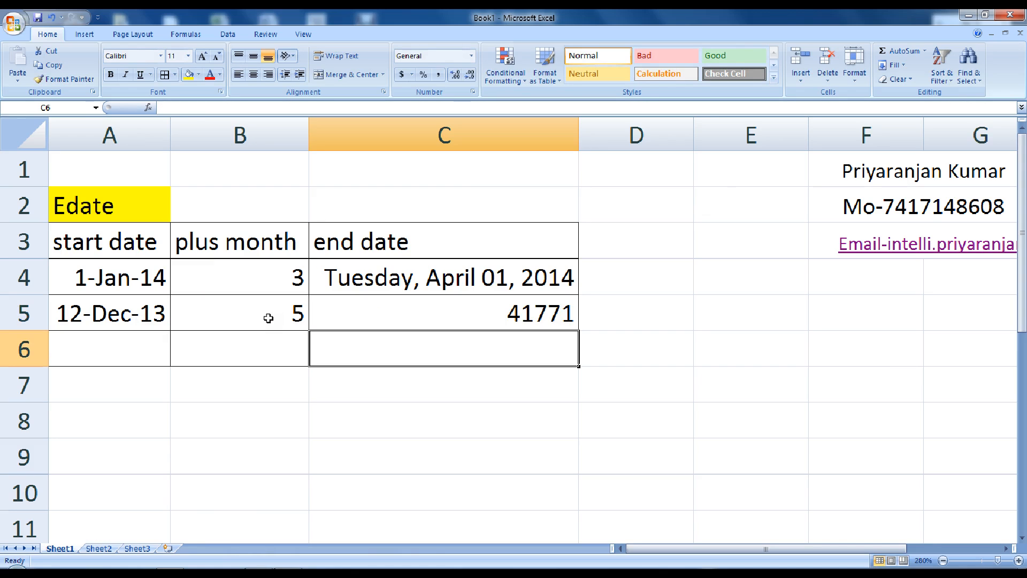
Format the end date result in cell C5 as Long Date.
left_click(459, 314)
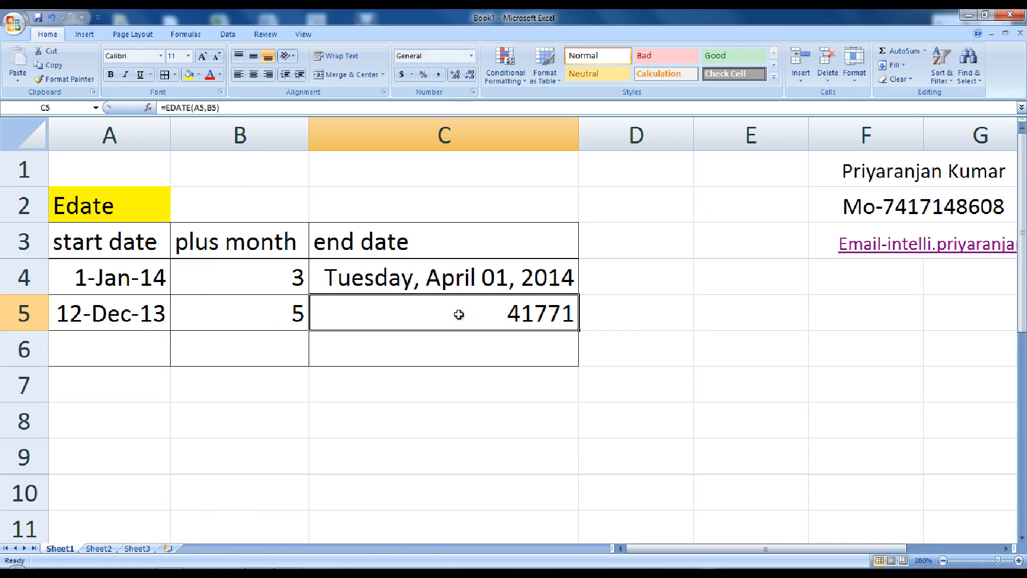
left_click(470, 56)
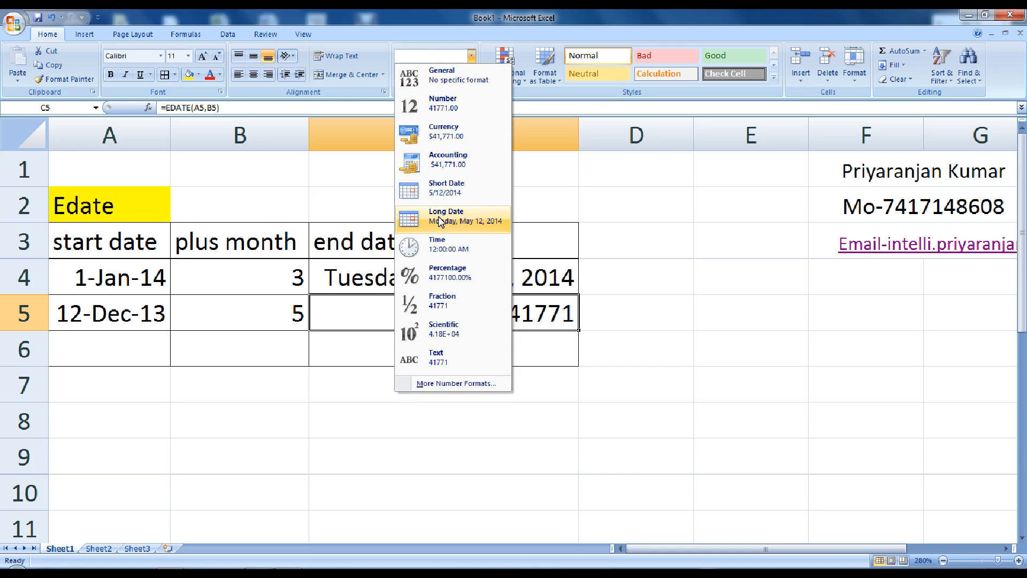
left_click(439, 222)
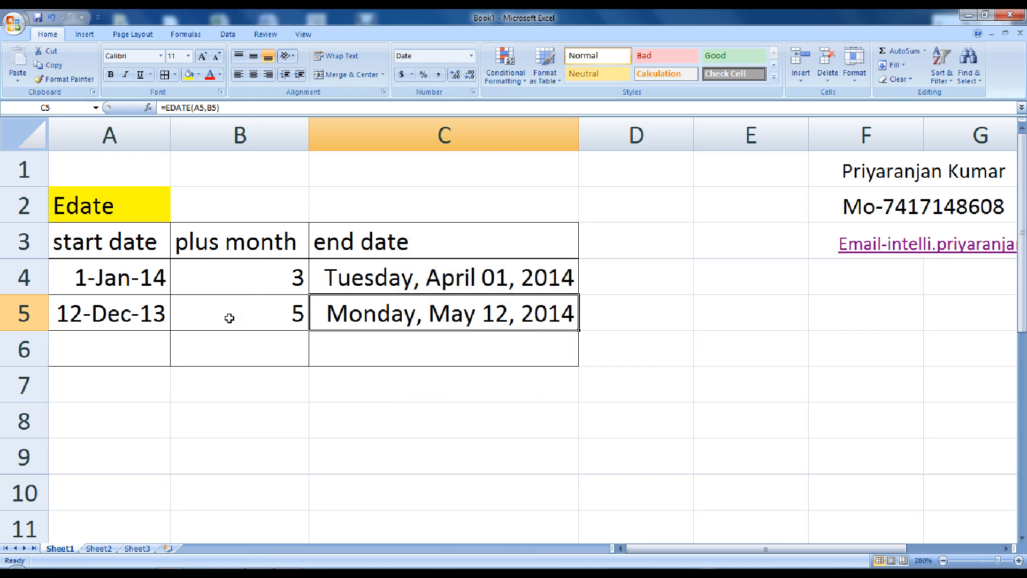
Enter the start date 01-nov-2012 in cell A6 and 10 as the months to add in B6.
left_click(132, 350)
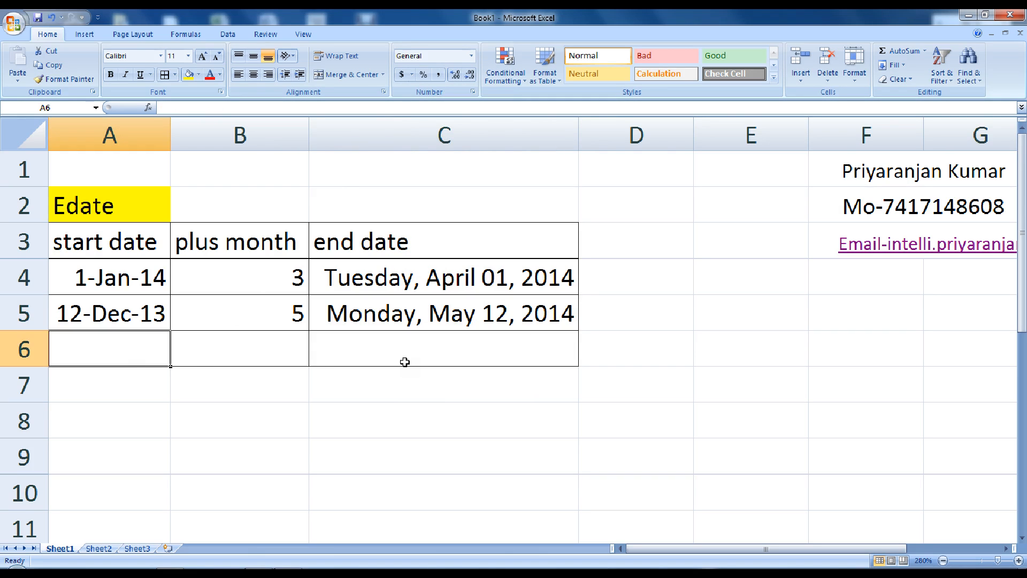
type("01-")
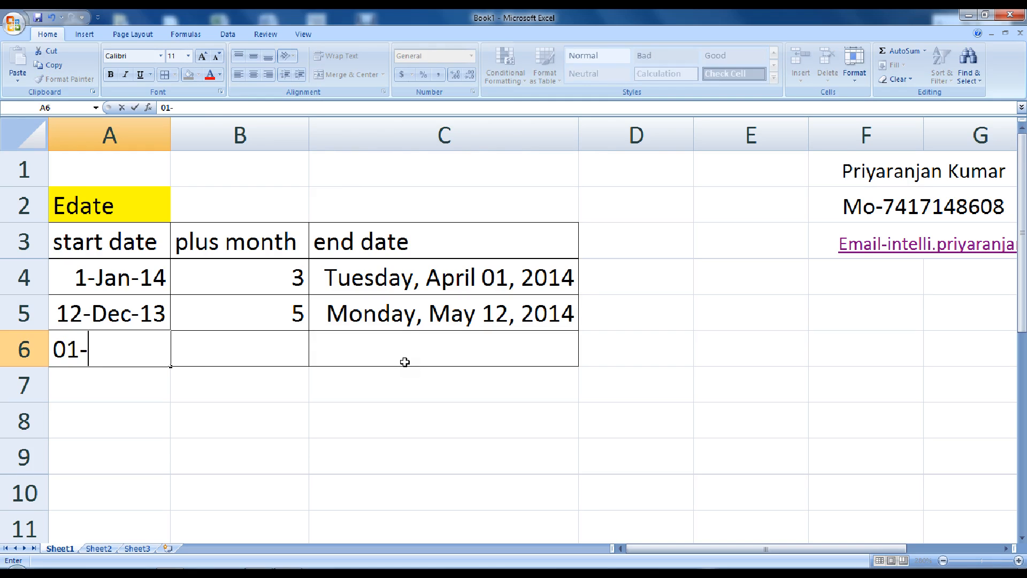
type("nov-2012")
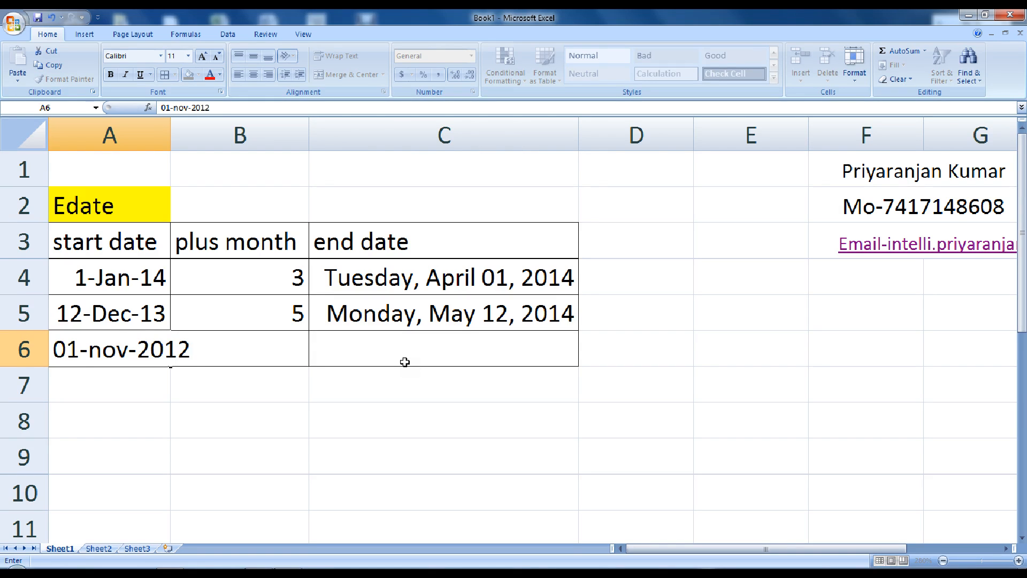
key("Tab")
type("10")
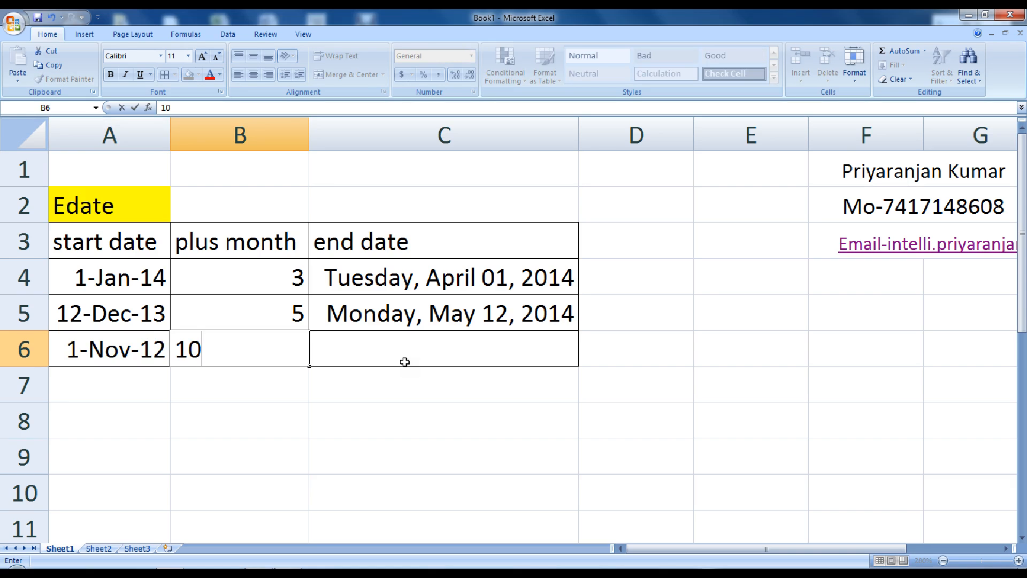
key("Tab")
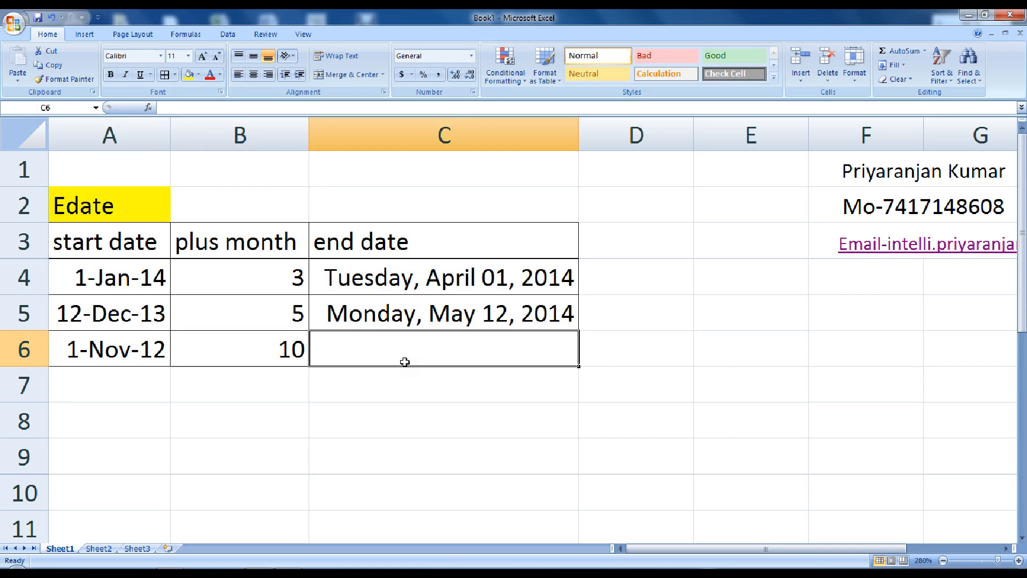
Fill the EDATE formula from C5 down to C6 and widen column C to fit the long dates.
left_click(515, 315)
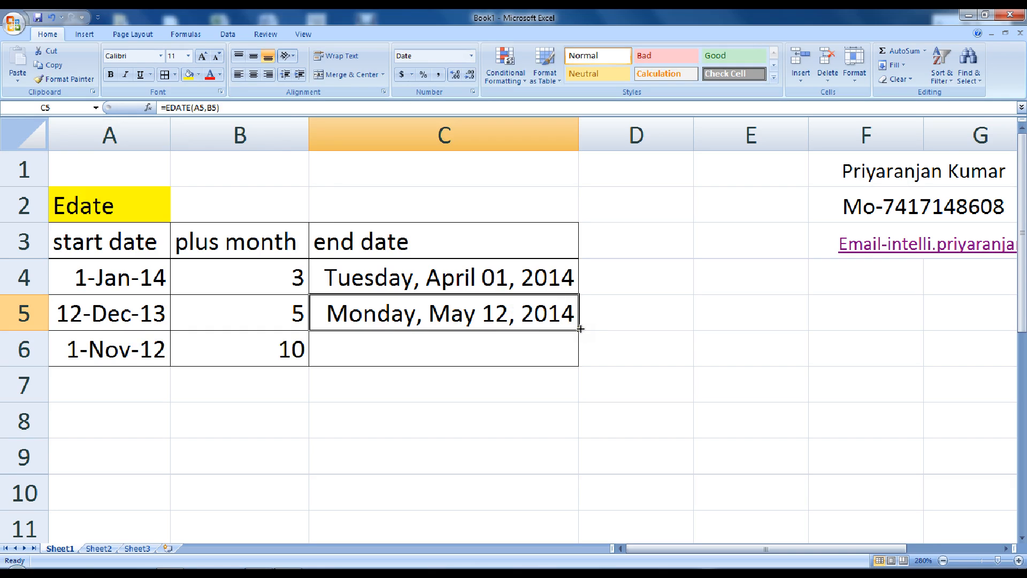
left_click_drag(577, 329, 579, 362)
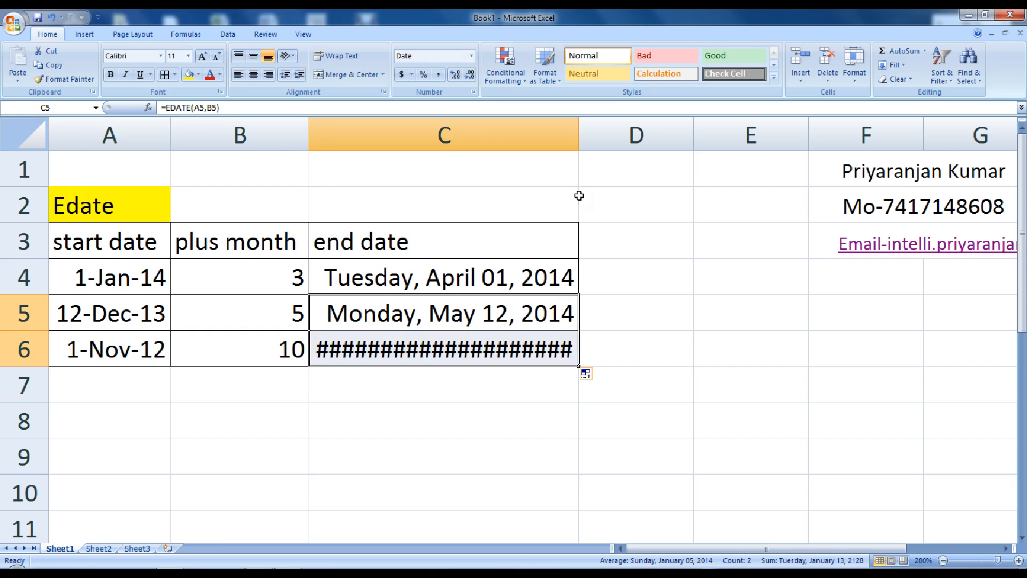
mouse_move(425, 350)
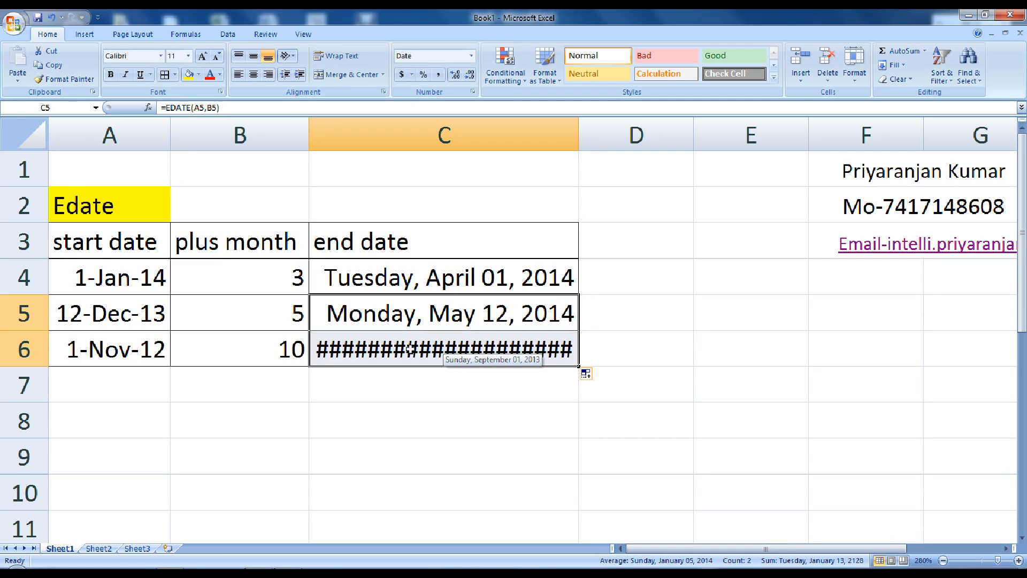
double_click(581, 126)
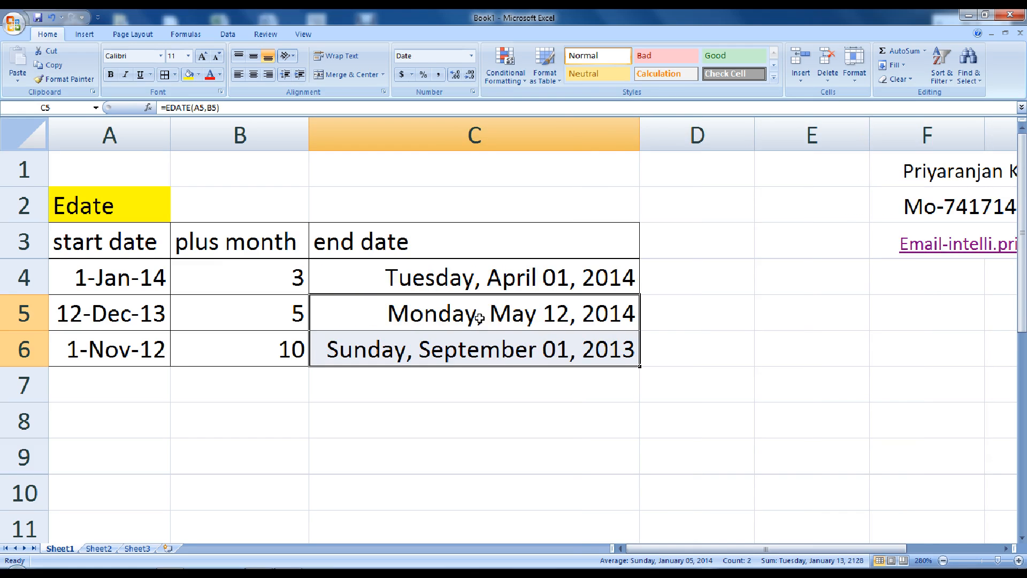